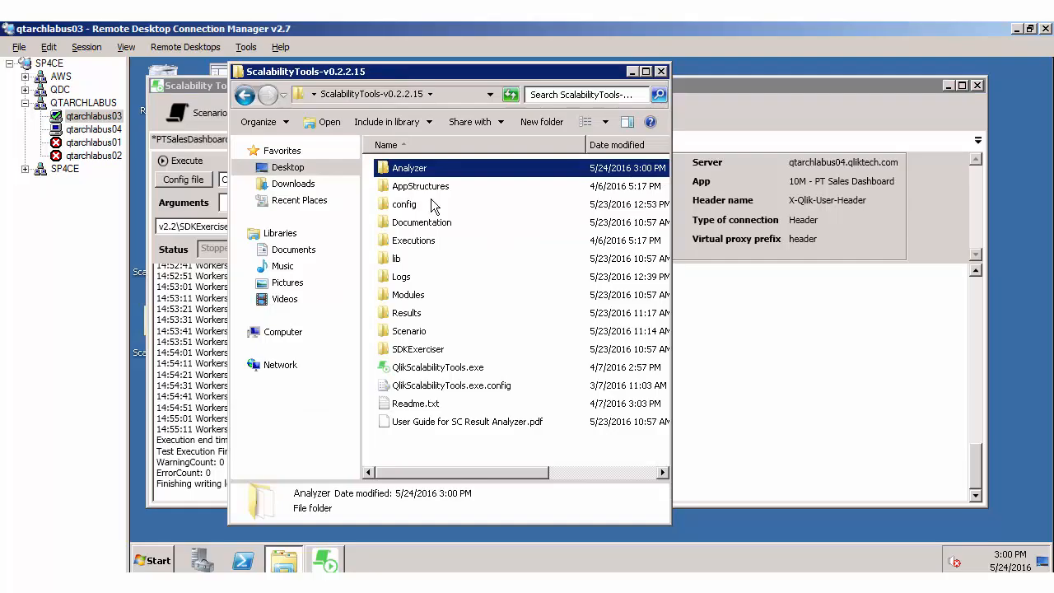
# Step: Copy the FolderTemplate folder out of FolderTemplate.zip into the Analyzer folder
pyautogui.press('Return')
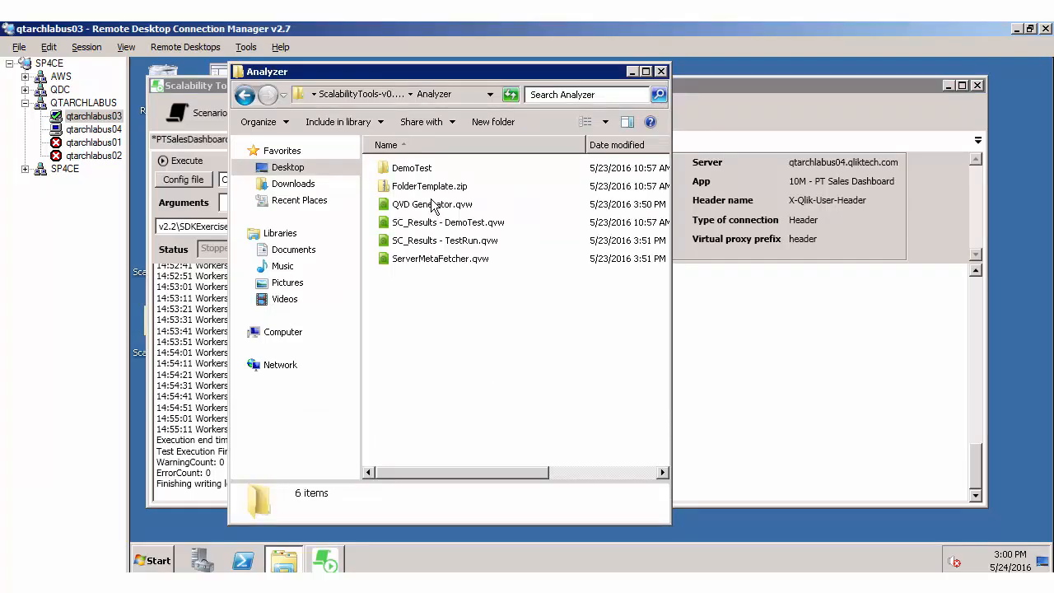
pyautogui.click(407, 193)
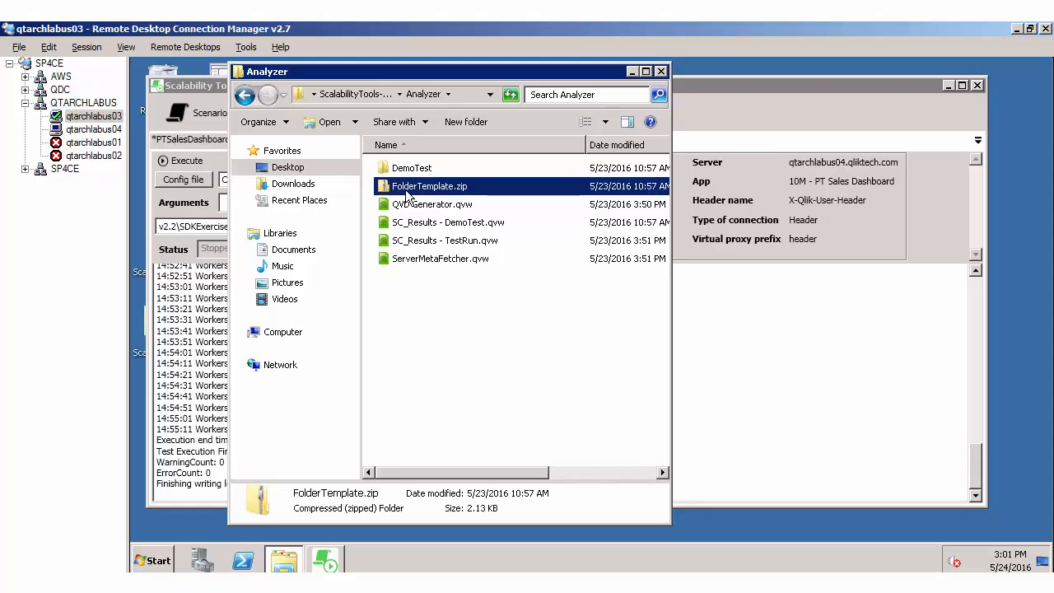
pyautogui.press('Return')
pyautogui.click(420, 171)
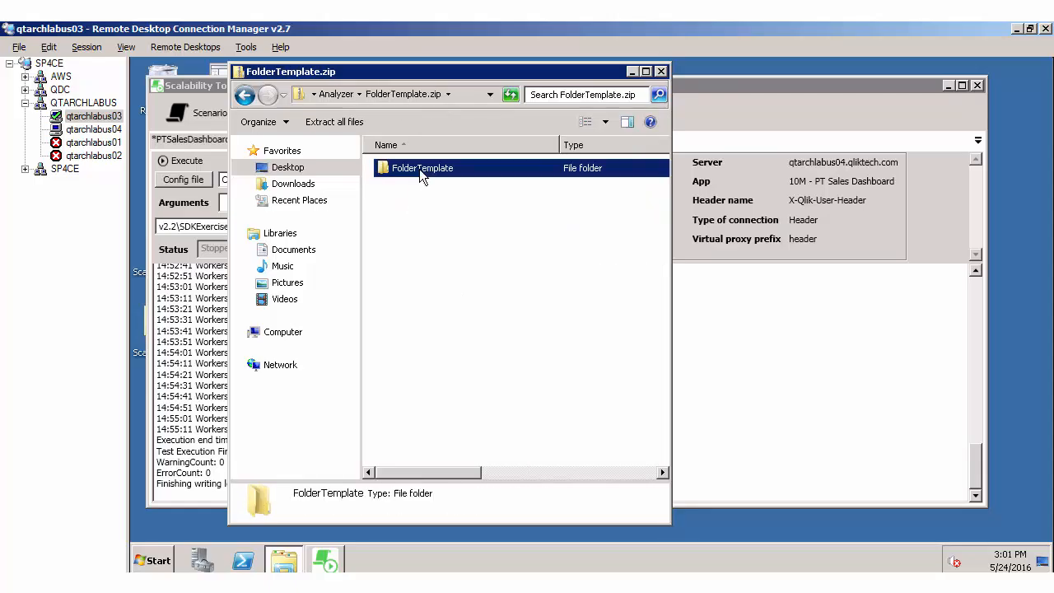
pyautogui.hotkey('ctrl', 'c')
pyautogui.press('BackSpace')
pyautogui.hotkey('ctrl', 'v')
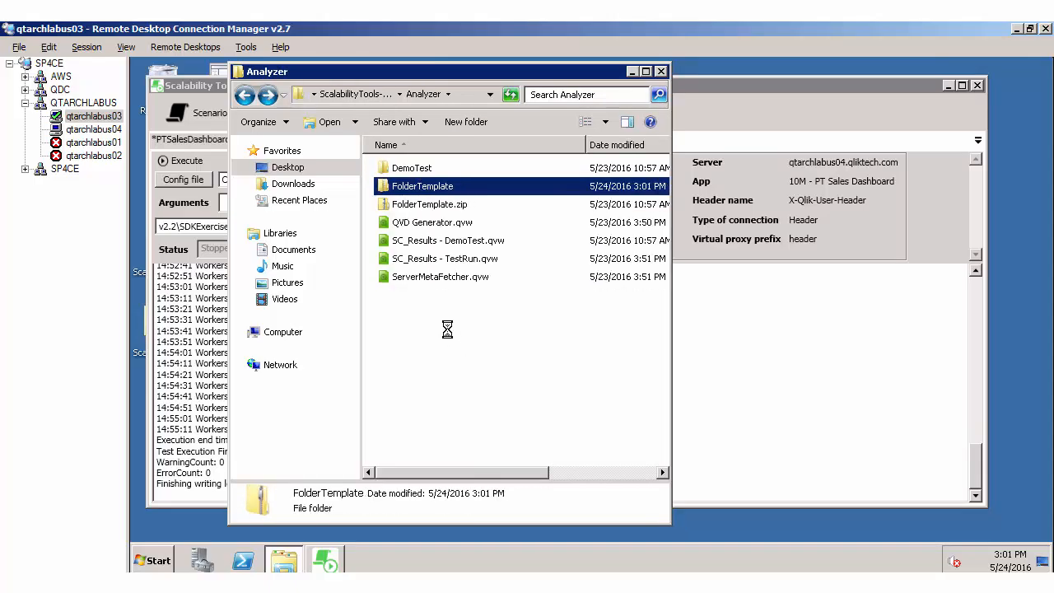
# Step: Rename the copied FolderTemplate folder to TestRun1 and open it
pyautogui.press('F2')
pyautogui.write('T')
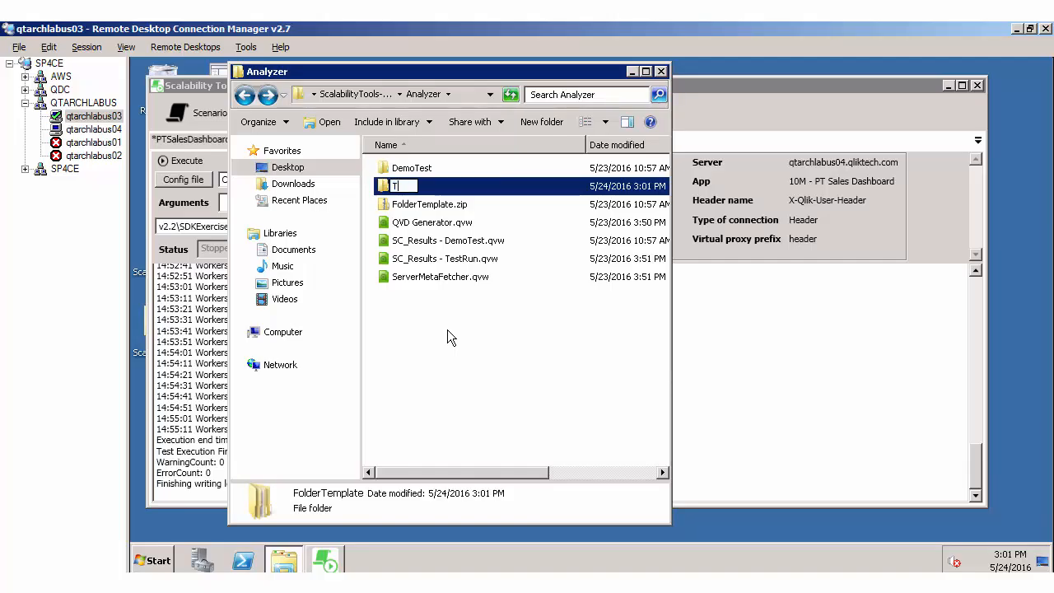
pyautogui.write('estRun')
pyautogui.press('BackSpace')
pyautogui.press('BackSpace')
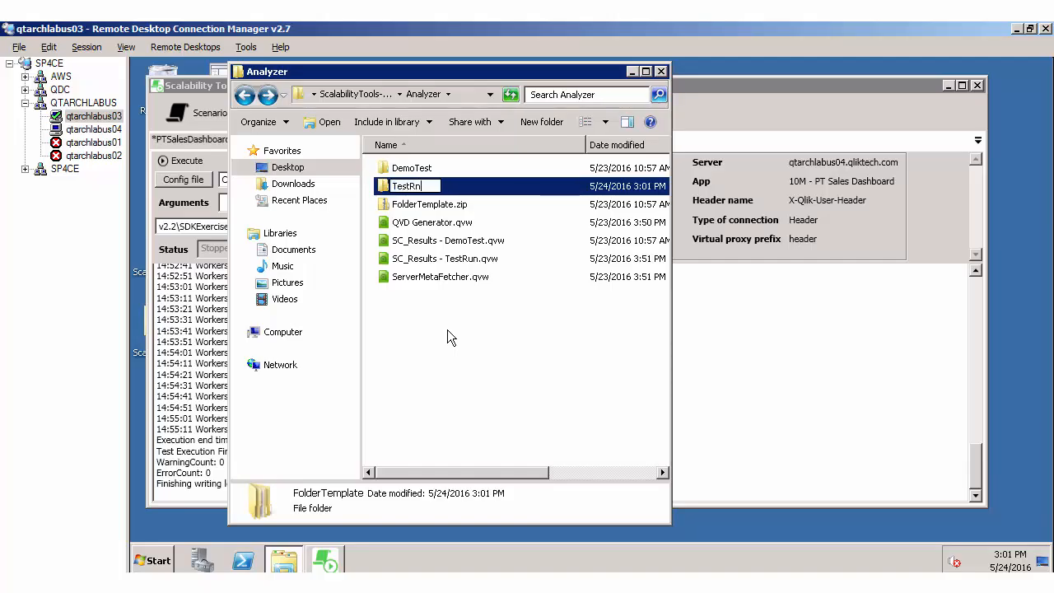
pyautogui.write('un1')
pyautogui.press('Return')
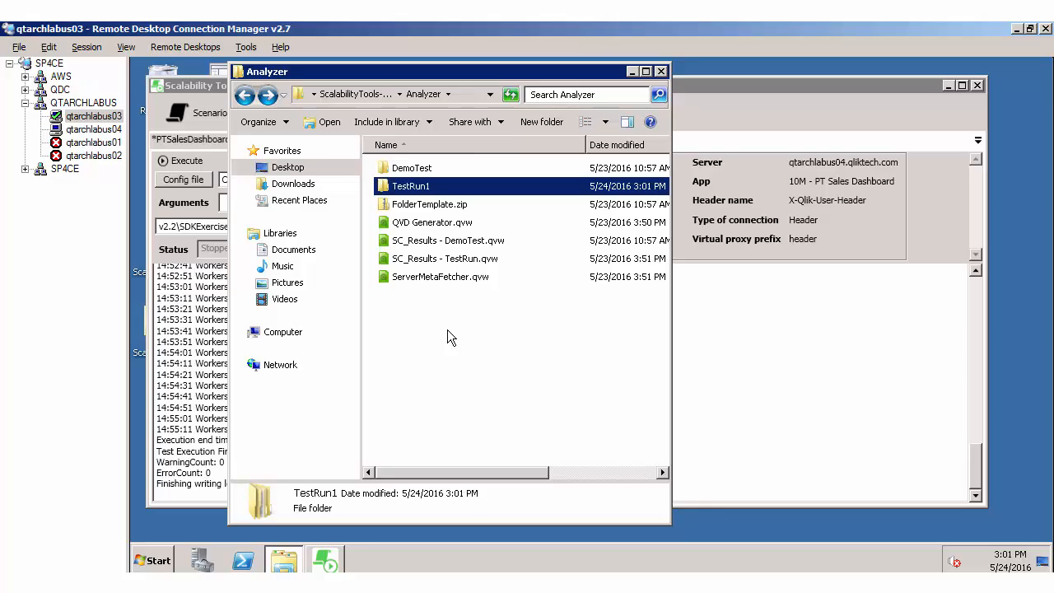
pyautogui.press('Return')
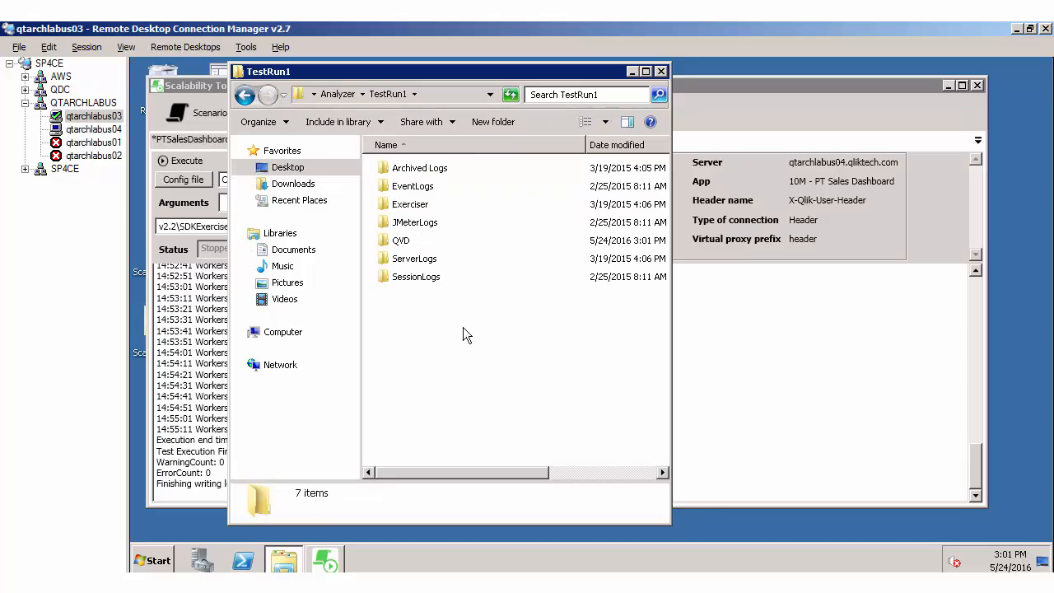
# Step: Switch to the qtarchlabus04 remote session and stop the user-defined Qlik data collector set
pyautogui.click(87, 130)
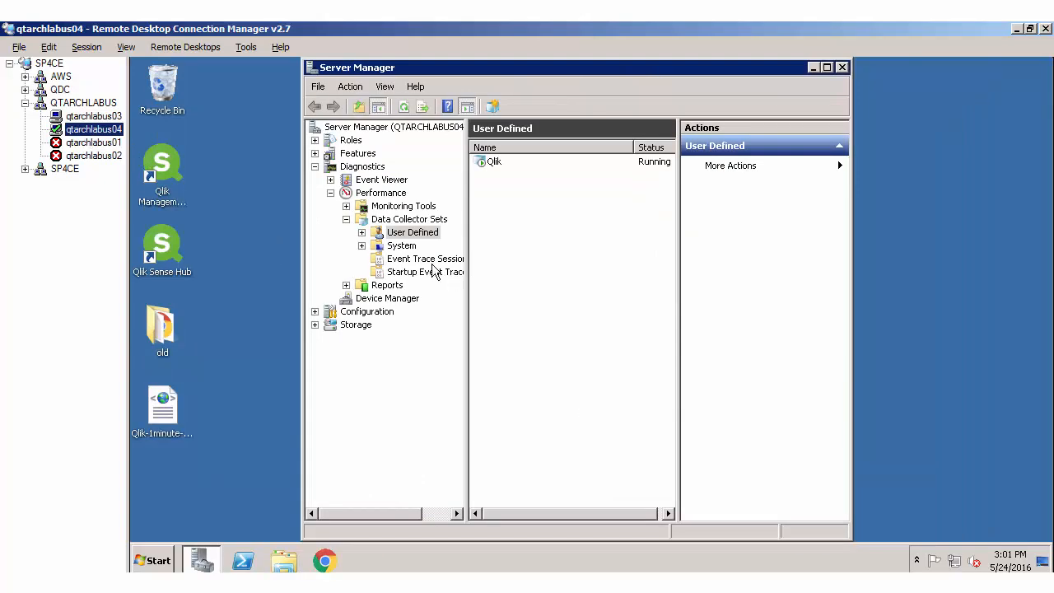
pyautogui.click(494, 162)
pyautogui.click(548, 106)
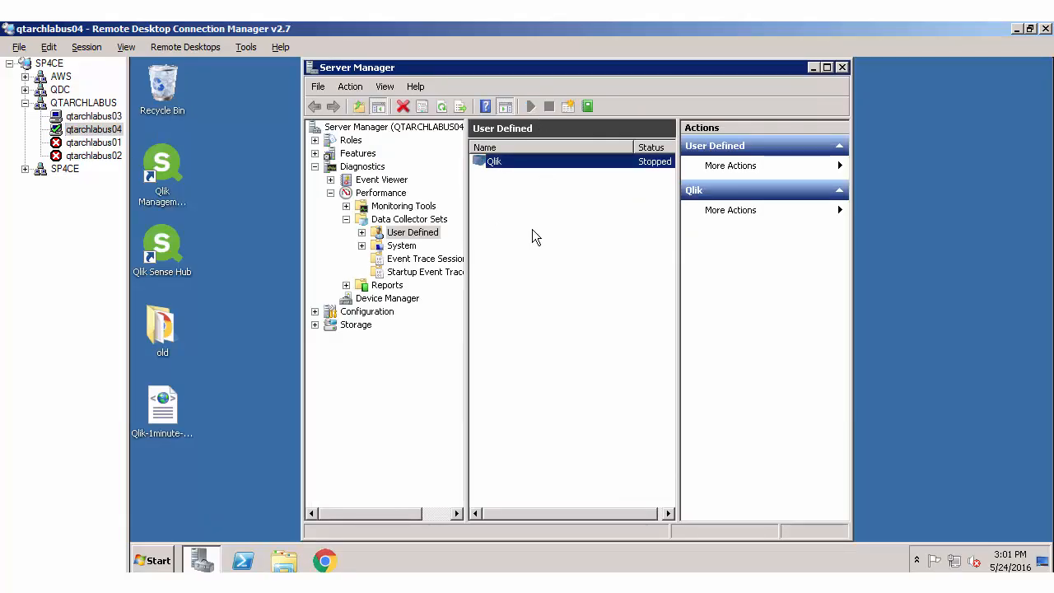
# Step: Open the performance log folder C:\PerfLogs\Admin\Qlik on qtarchlabus04 in Windows Explorer
pyautogui.click(282, 560)
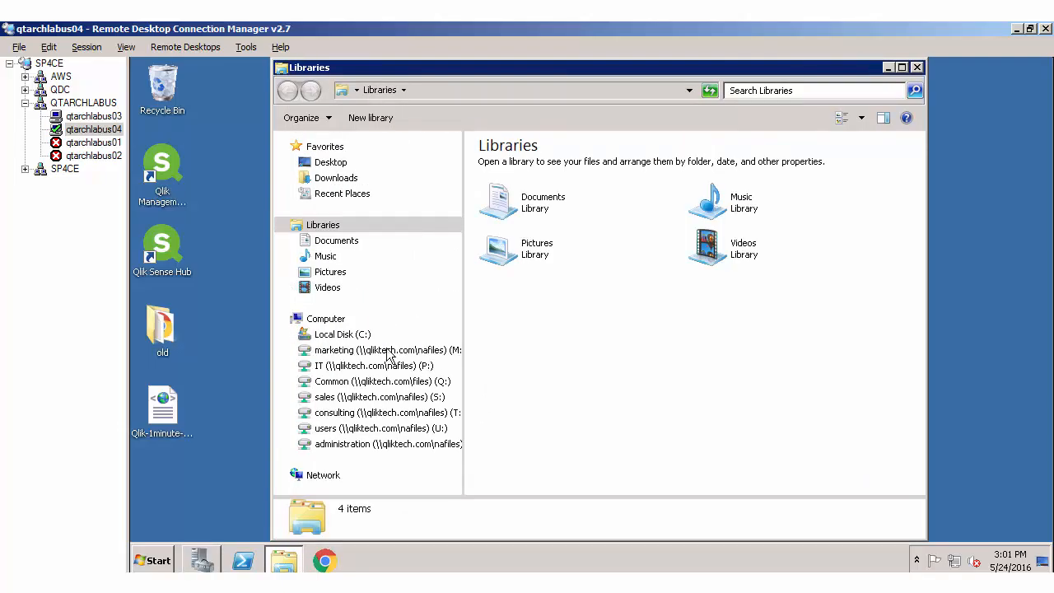
pyautogui.click(353, 336)
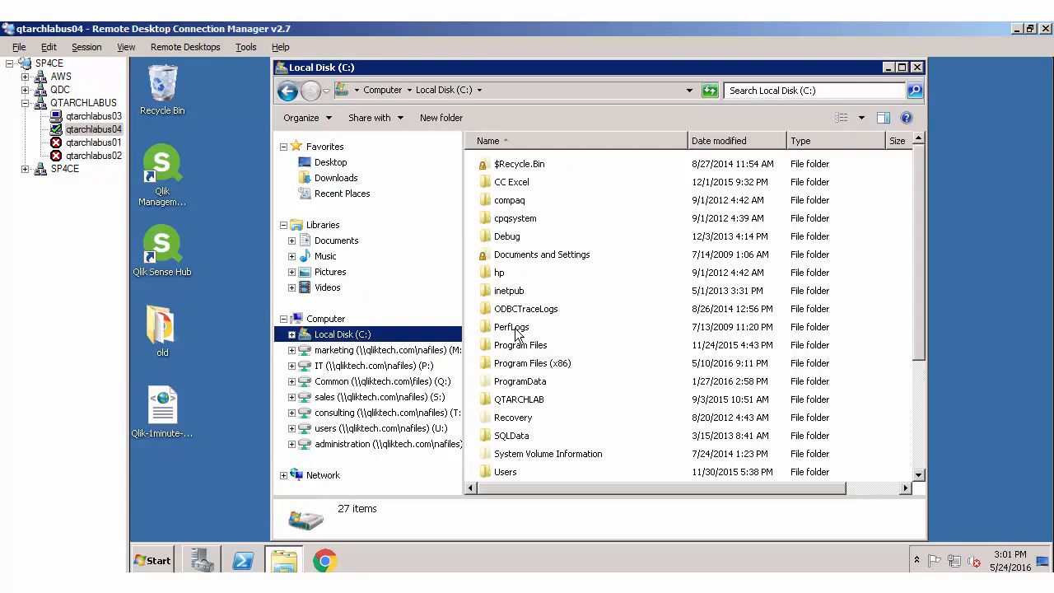
pyautogui.doubleClick(515, 327)
pyautogui.press('Down')
pyautogui.press('Return')
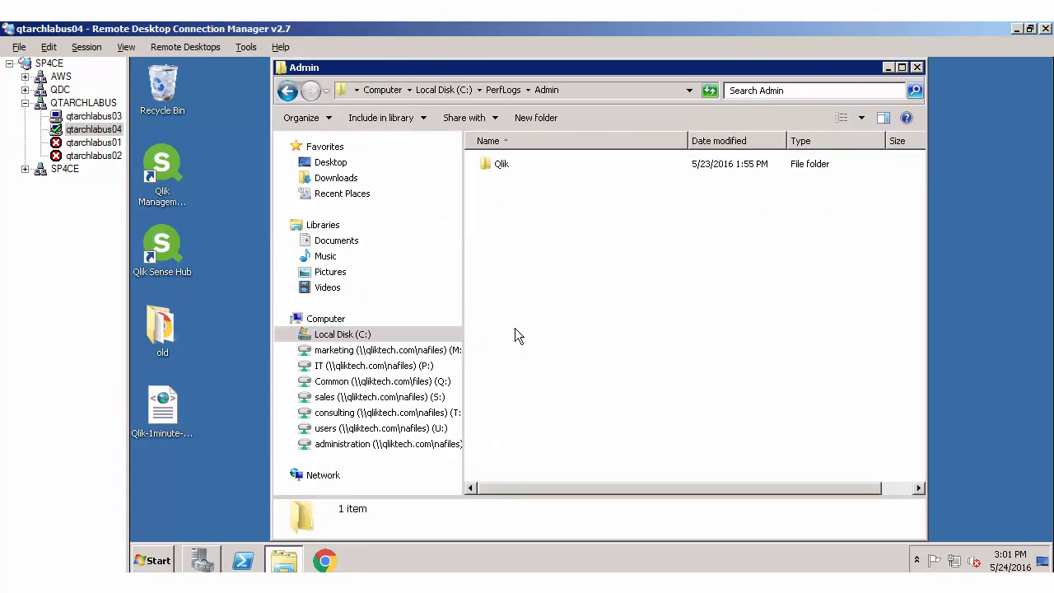
pyautogui.press('Down')
pyautogui.press('Return')
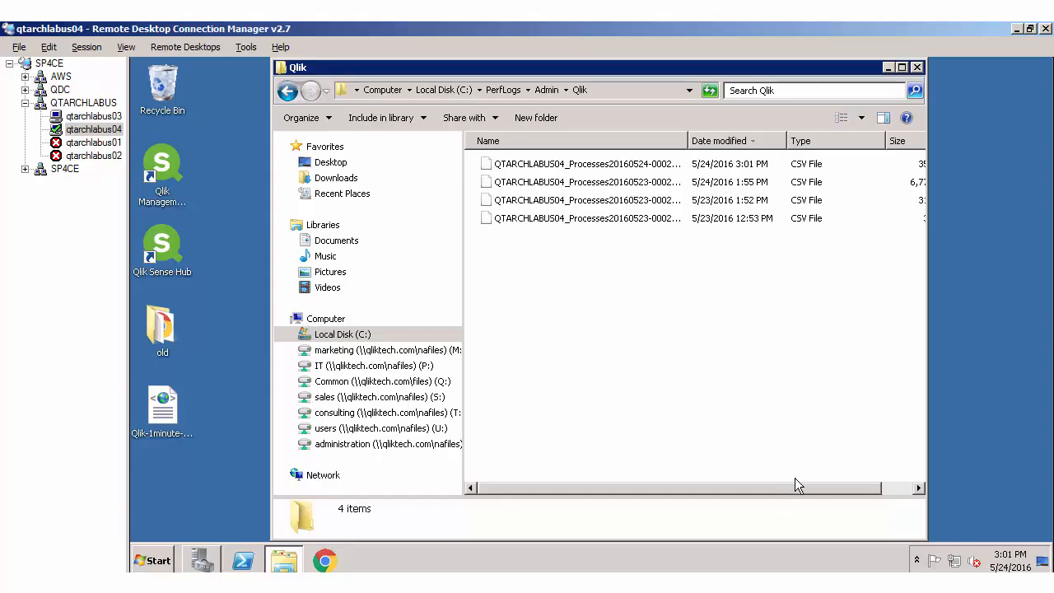
# Step: Copy all the performance CSV files from qtarchlabus04 into the ServerLogs folder of TestRun1 on qtarchlabus03
pyautogui.click(566, 180)
pyautogui.keyDown('ctrl'); pyautogui.click(567, 165); pyautogui.keyUp('ctrl')
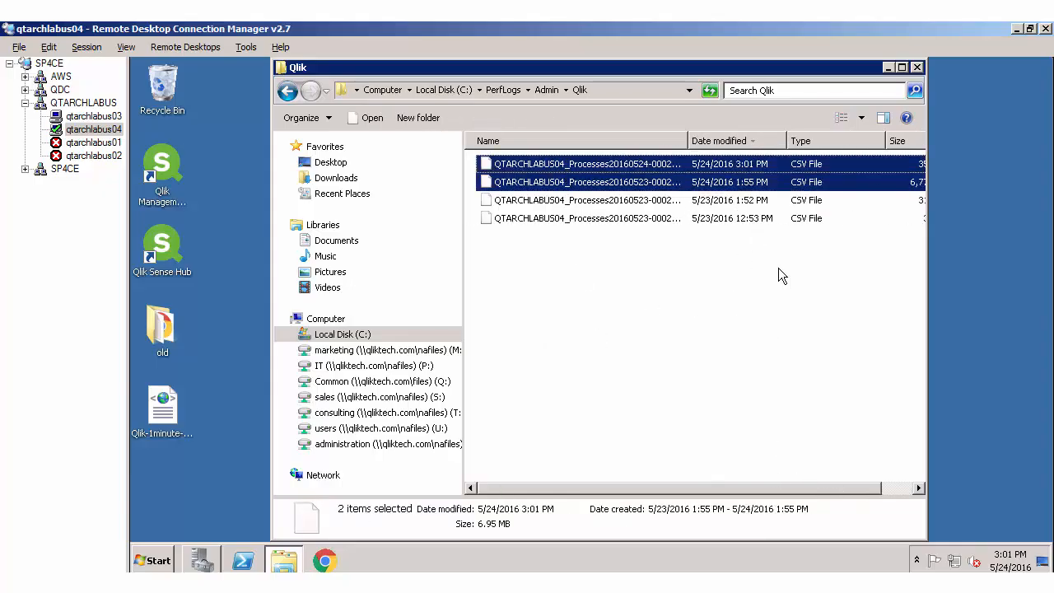
pyautogui.hotkey('ctrl', 'a')
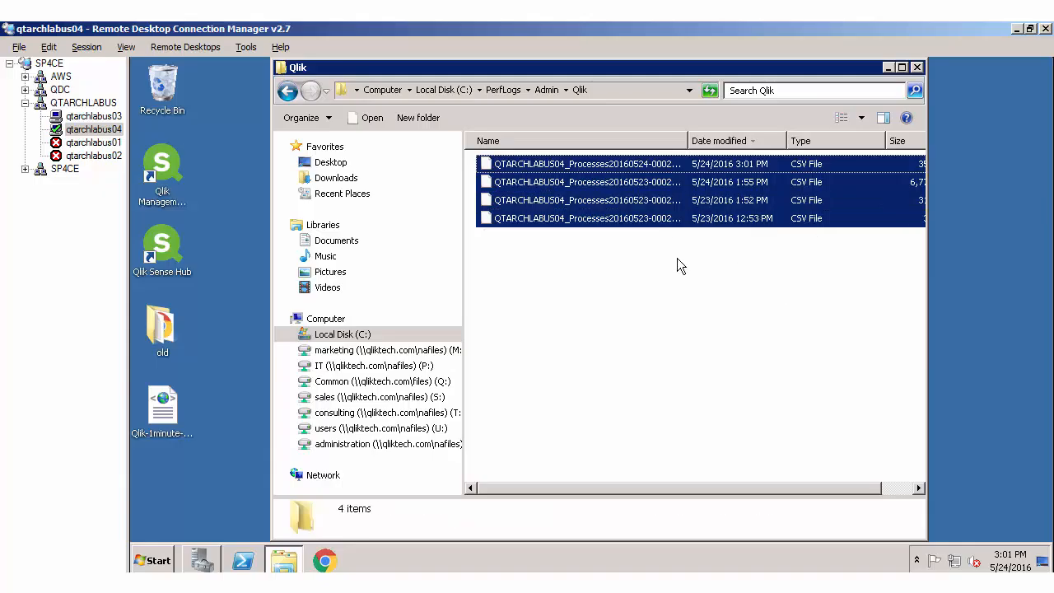
pyautogui.click(94, 116)
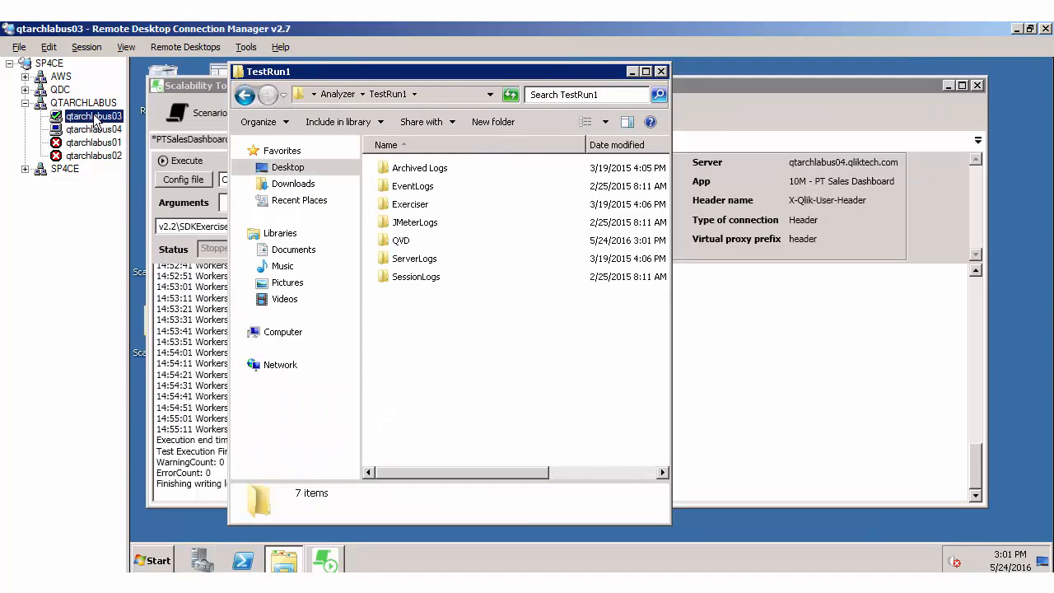
pyautogui.doubleClick(428, 260)
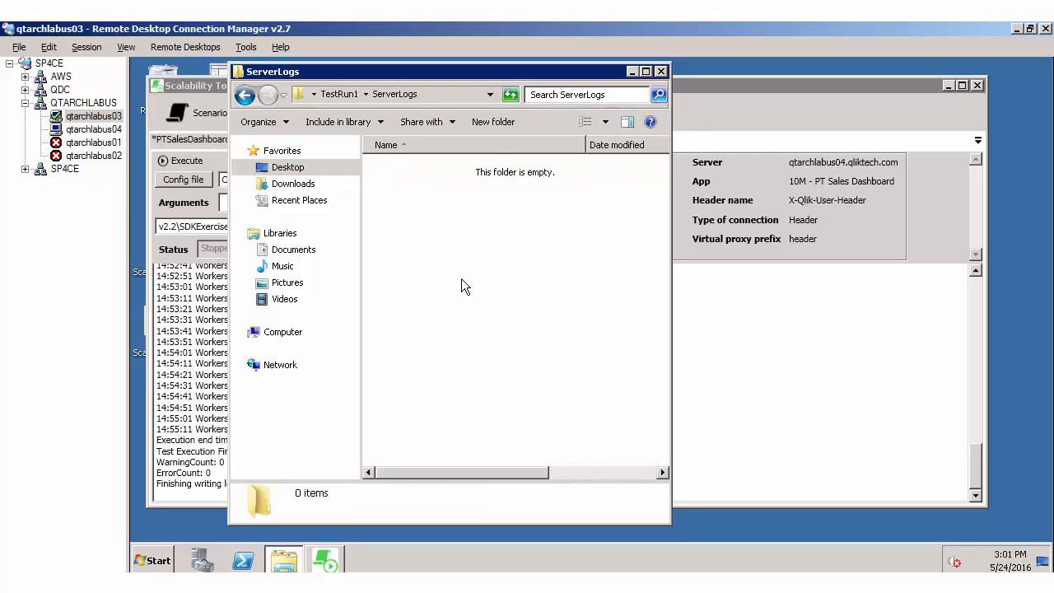
pyautogui.hotkey('ctrl', 'v')
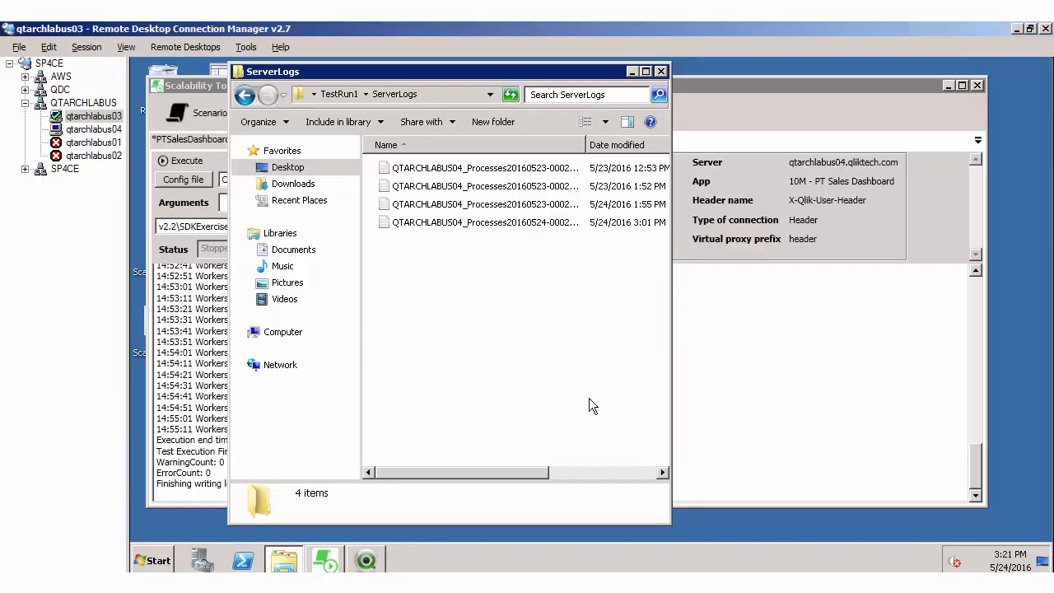
# Step: Return to the Analyzer folder and open ServerMetaFetcher.qvw in QlikView
pyautogui.press('BackSpace')
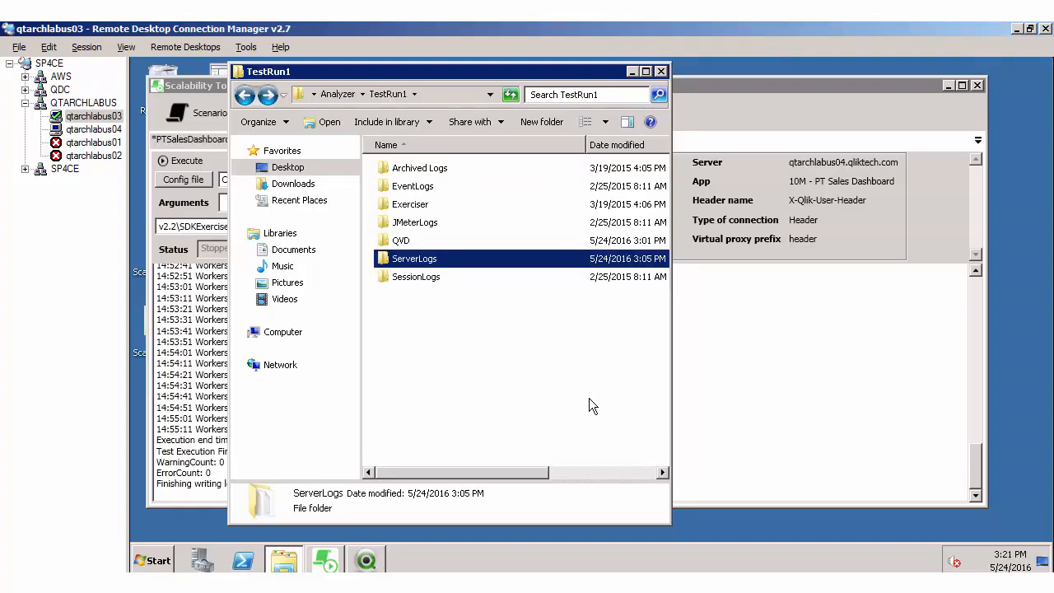
pyautogui.press('BackSpace')
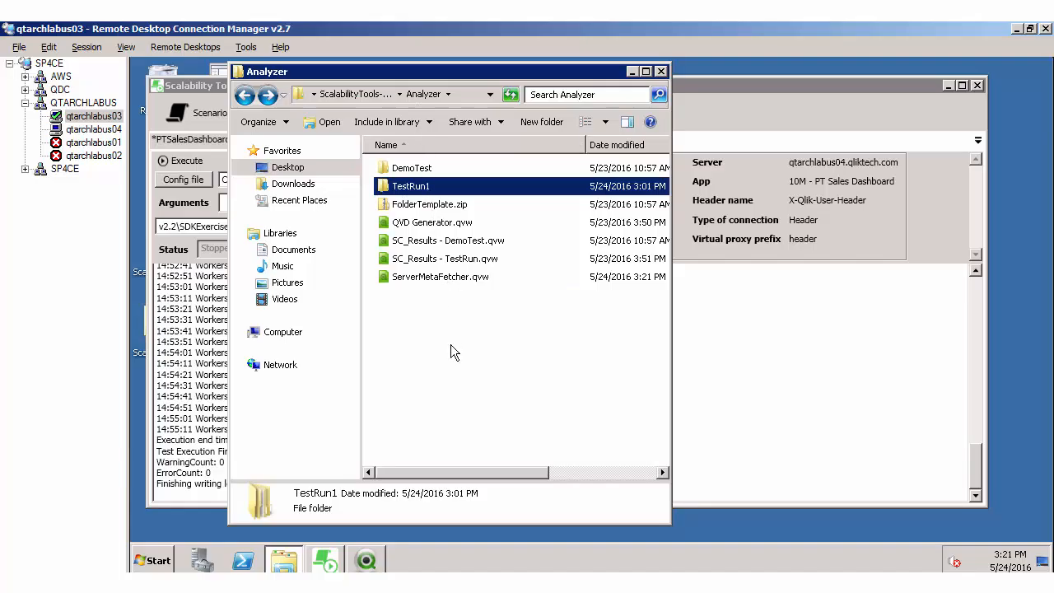
pyautogui.click(444, 279)
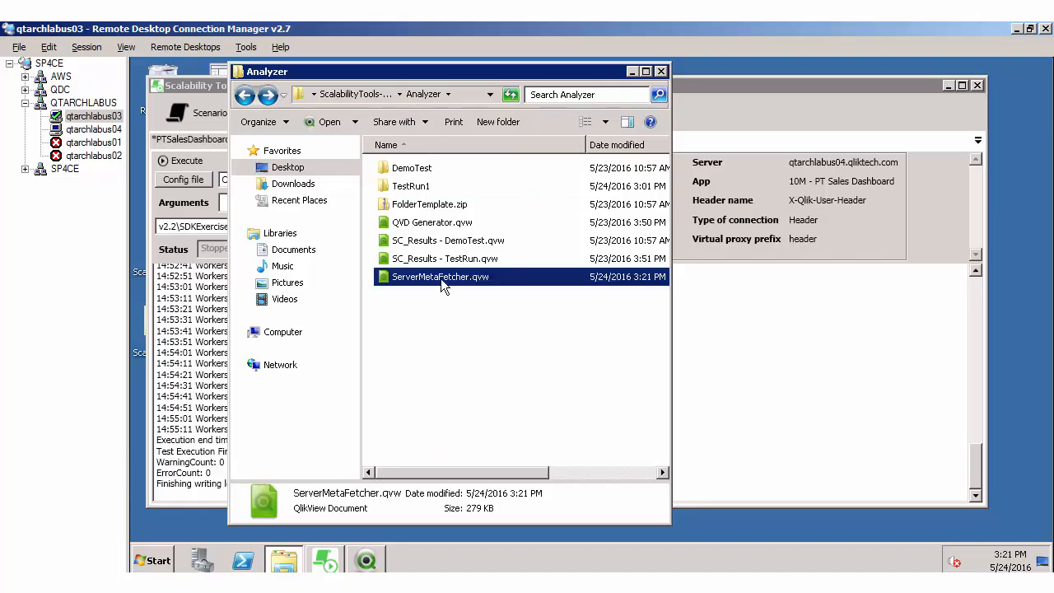
pyautogui.doubleClick(441, 279)
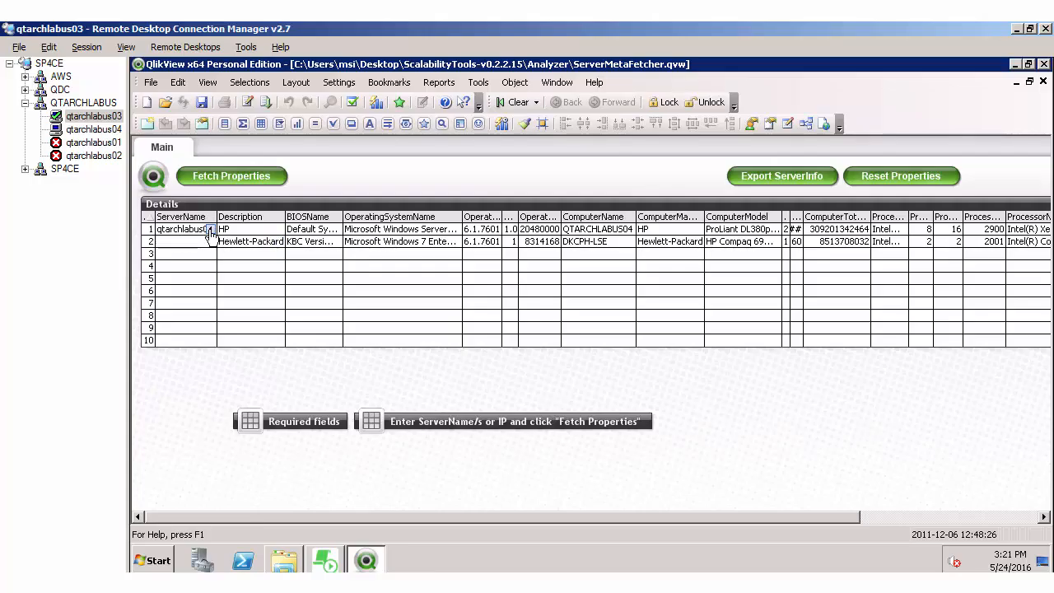
# Step: Fetch the properties of server qtarchlabus04 and export them as the server info file
pyautogui.click(227, 178)
pyautogui.click(799, 175)
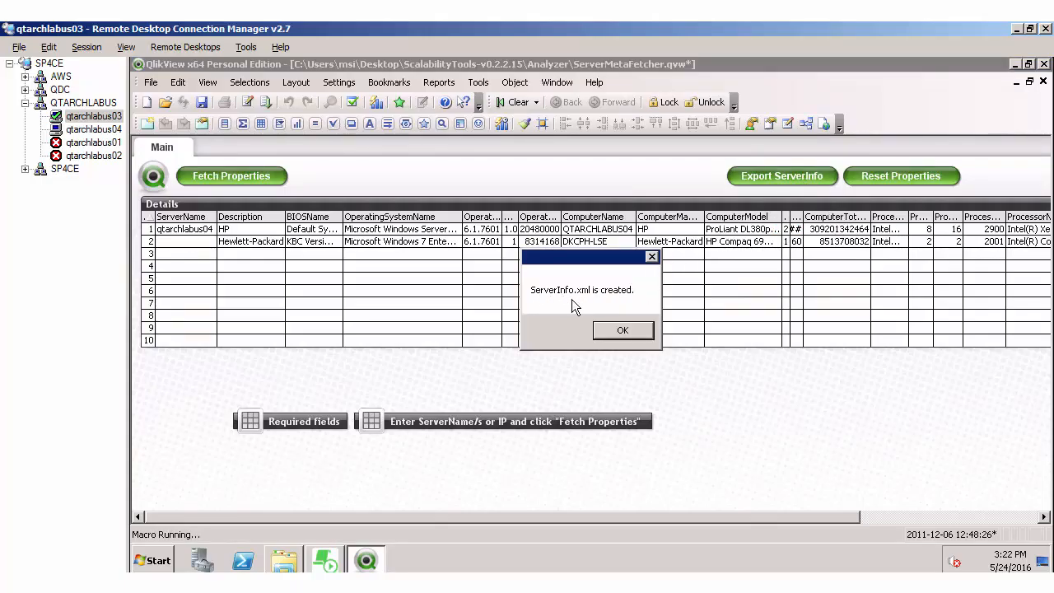
pyautogui.click(618, 332)
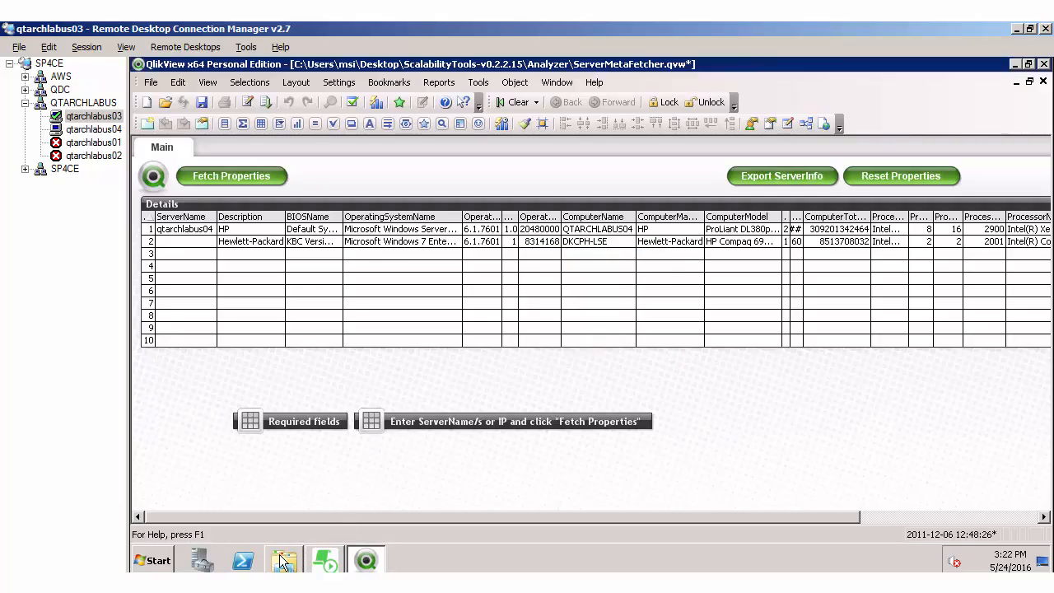
# Step: Switch to Windows Explorer and copy ServerInfo.xml from the Analyzer folder into TestRun1
pyautogui.click(284, 560)
pyautogui.click(418, 308)
pyautogui.click(416, 300)
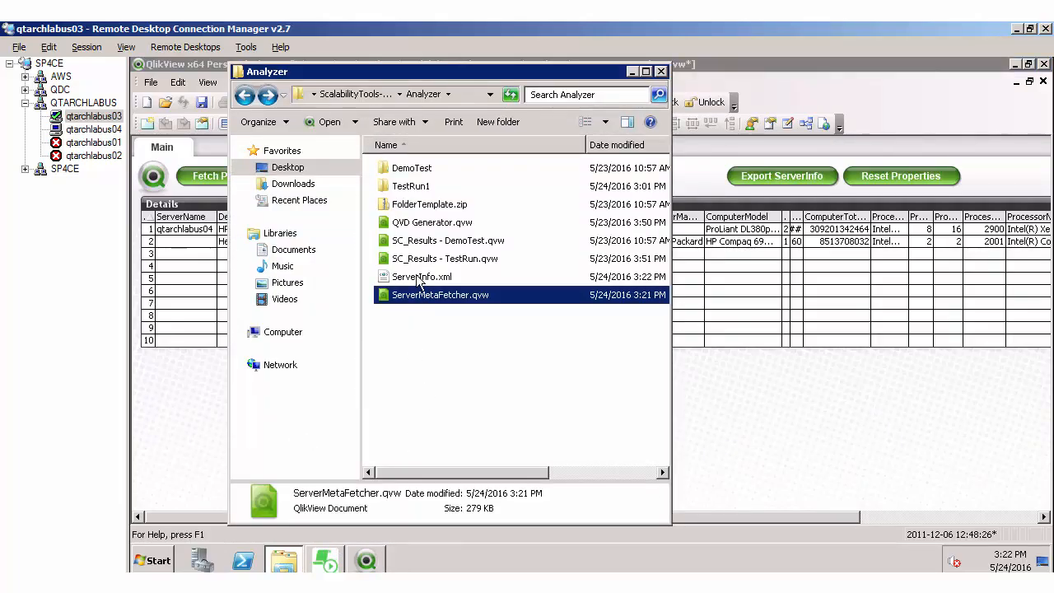
pyautogui.click(419, 279)
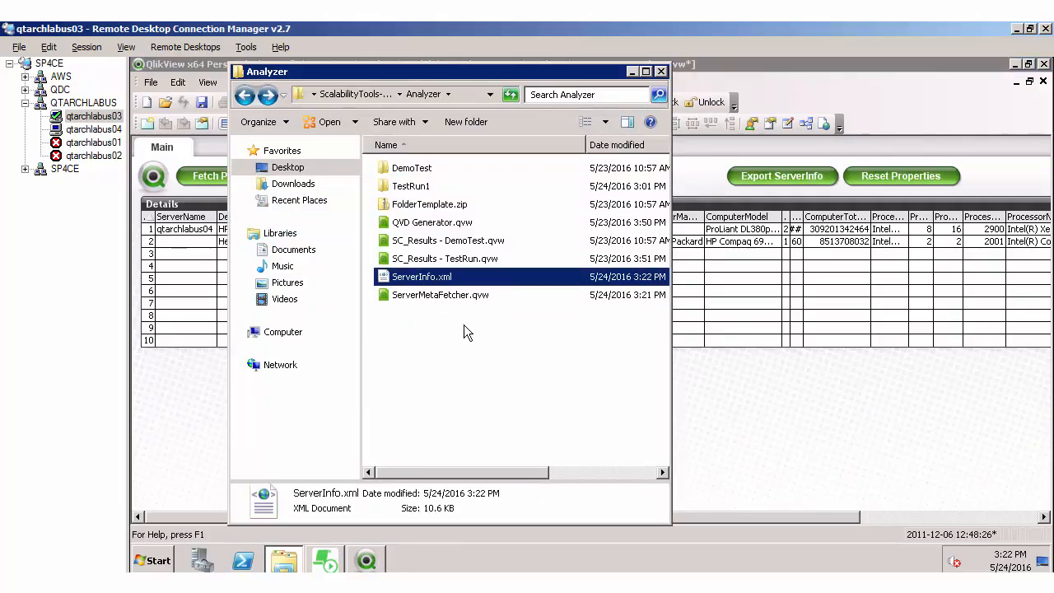
pyautogui.doubleClick(409, 189)
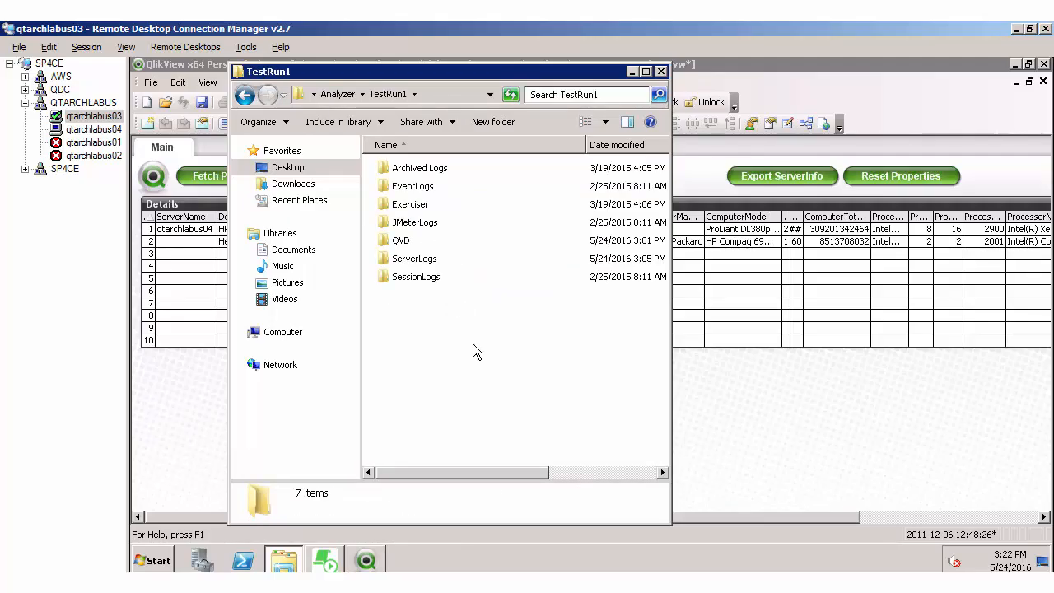
pyautogui.hotkey('ctrl', 'v')
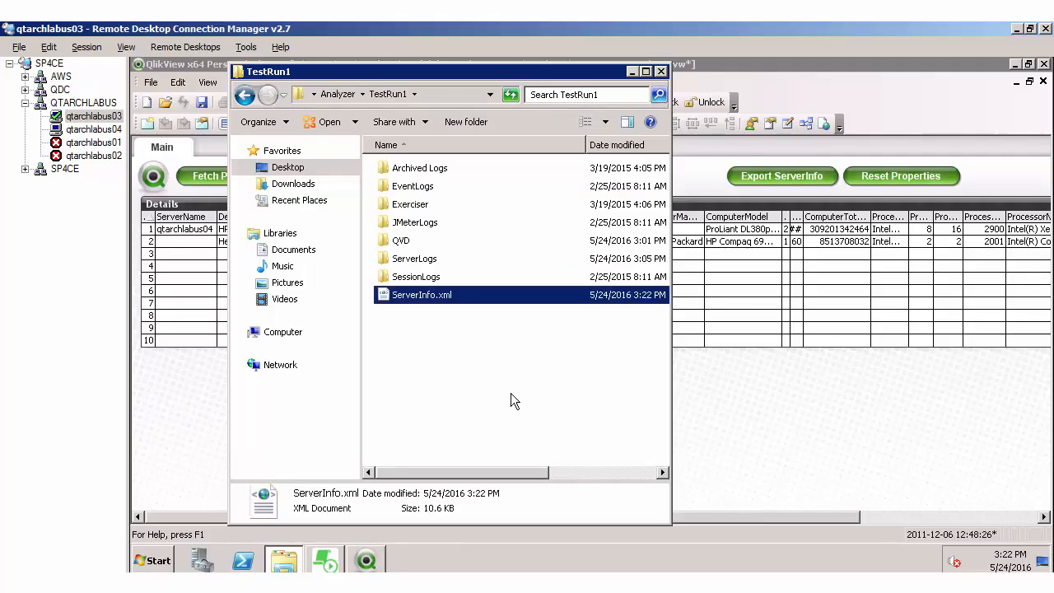
pyautogui.click(439, 341)
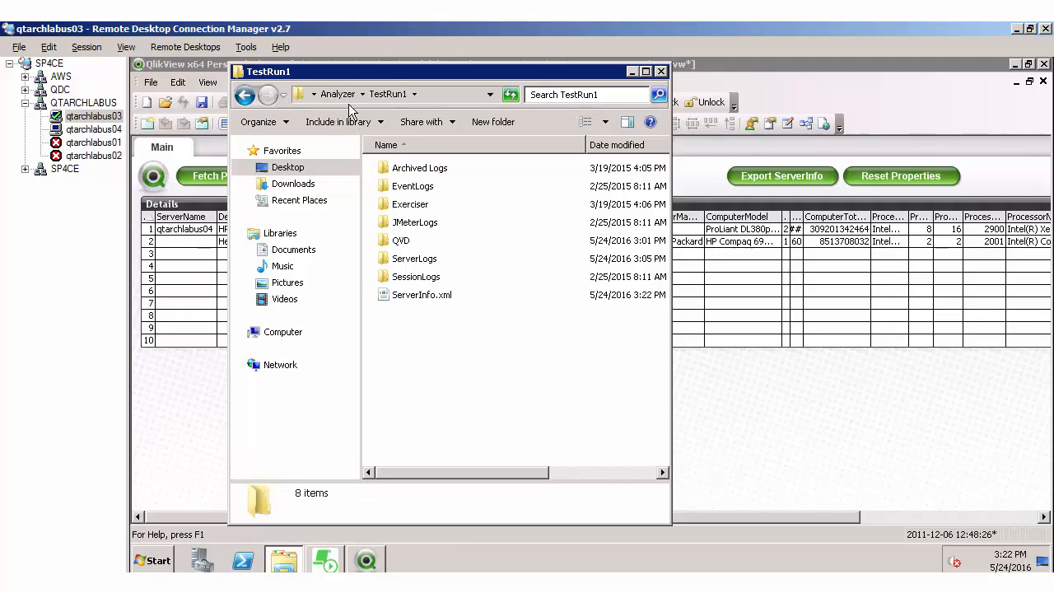
# Step: Open the 2016-05-23 folder inside the Results folder of ScalabilityTools-v0.2.2.15 and view the file details
pyautogui.press('BackSpace')
pyautogui.press('BackSpace')
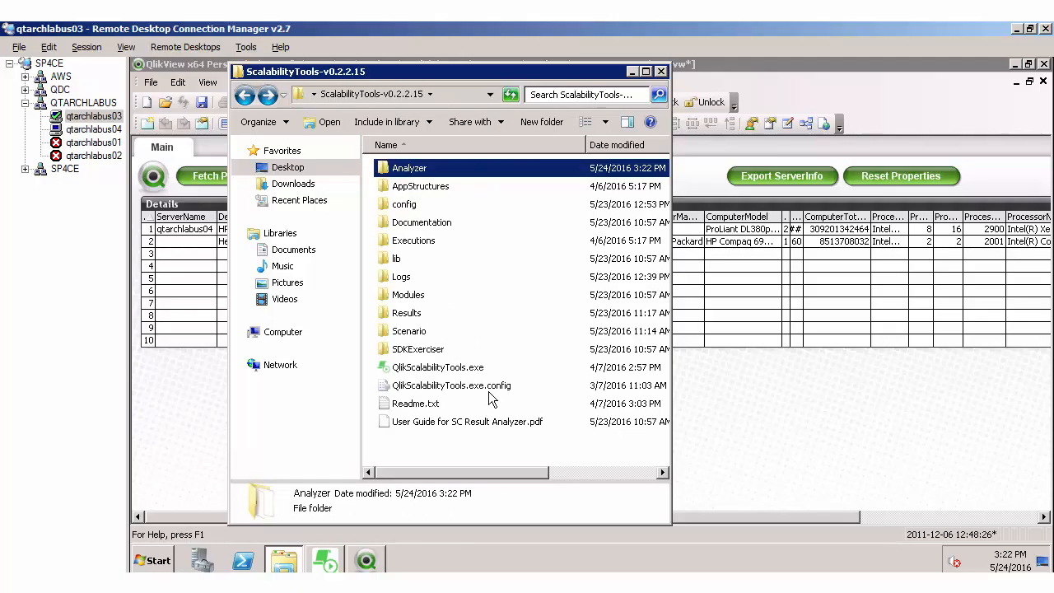
pyautogui.click(417, 320)
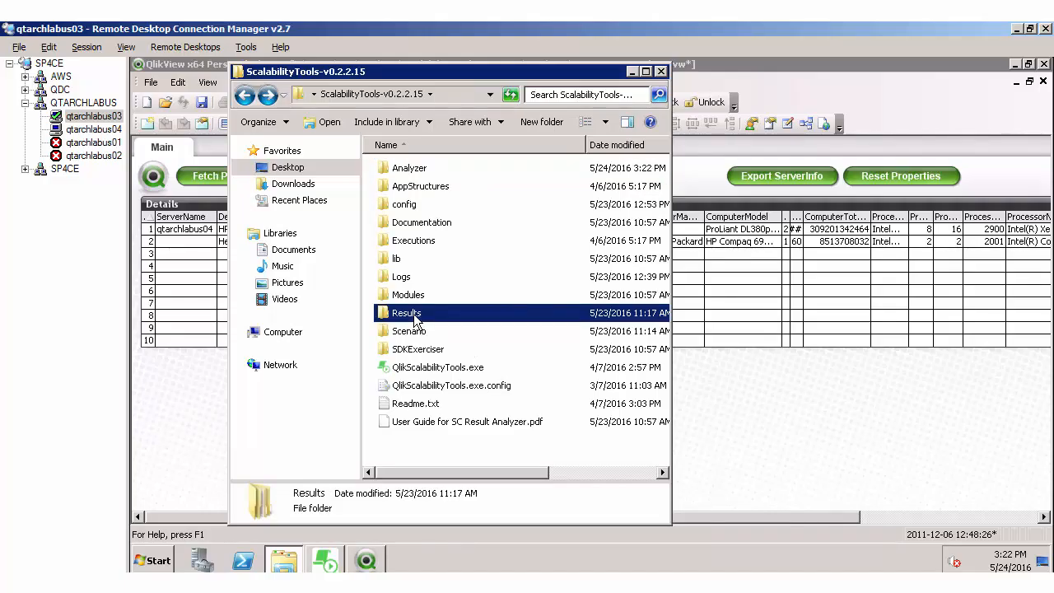
pyautogui.doubleClick(417, 321)
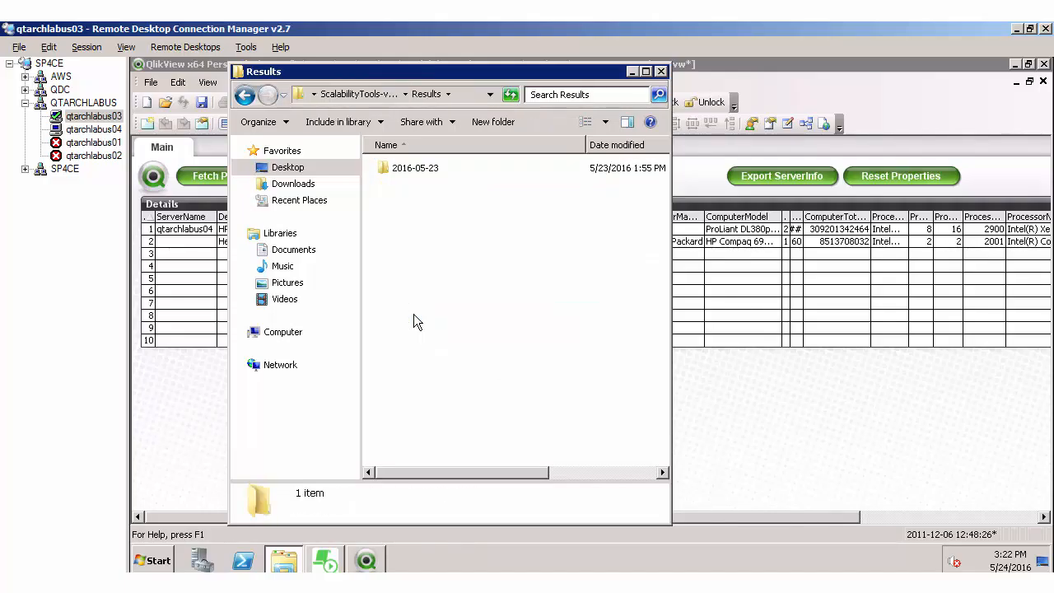
pyautogui.press('Down')
pyautogui.press('Return')
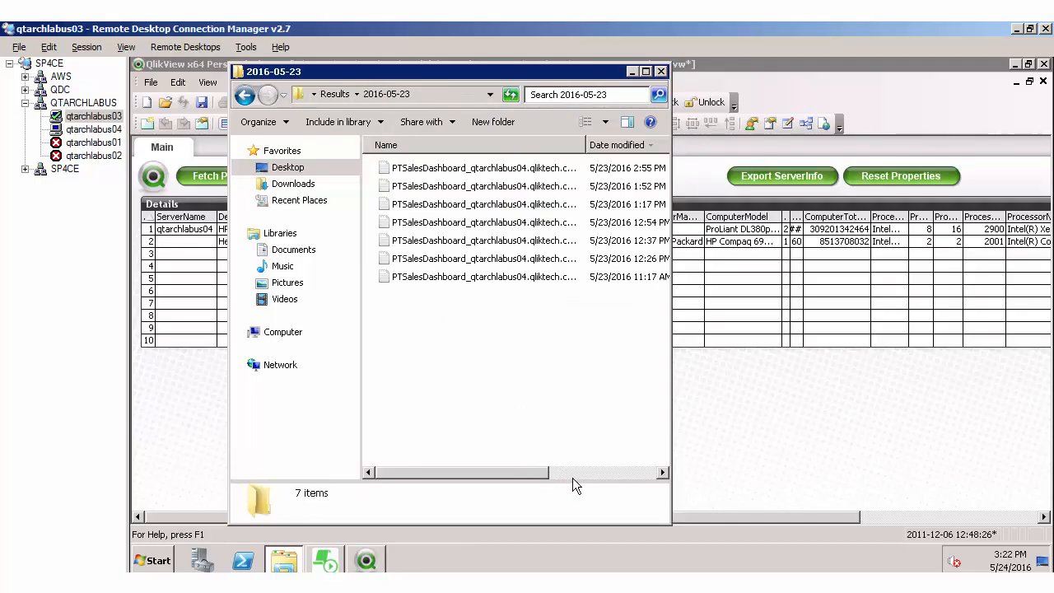
pyautogui.click(575, 475)
pyautogui.moveTo(578, 475); pyautogui.dragTo(447, 454)
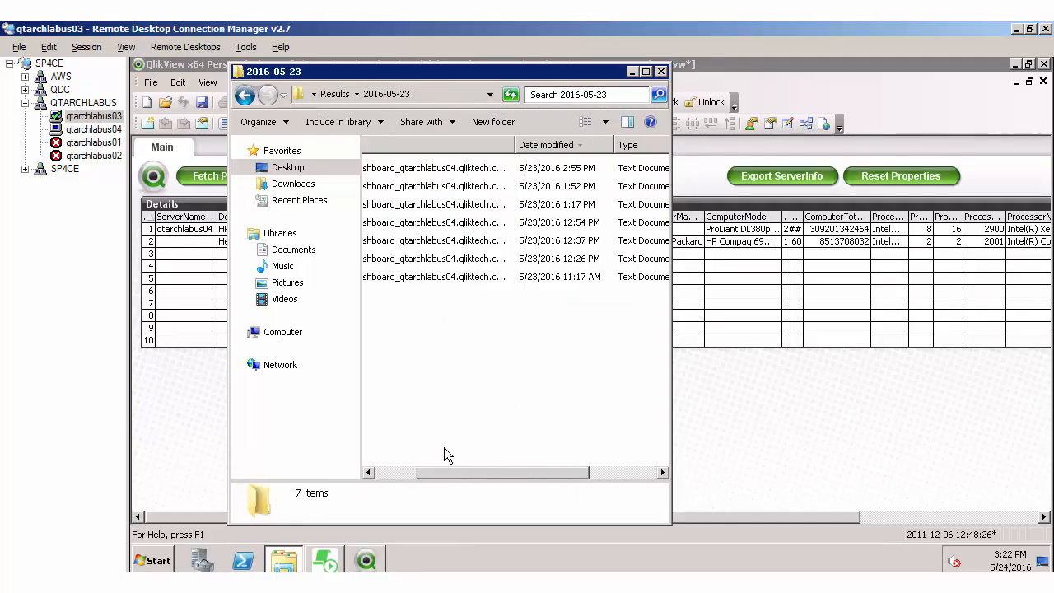
# Step: Copy the PTSalesDashboard log dated 5/23/2016 2:55 PM from the results folder into Analyzer\TestRun1\Exerciser
pyautogui.click(455, 174)
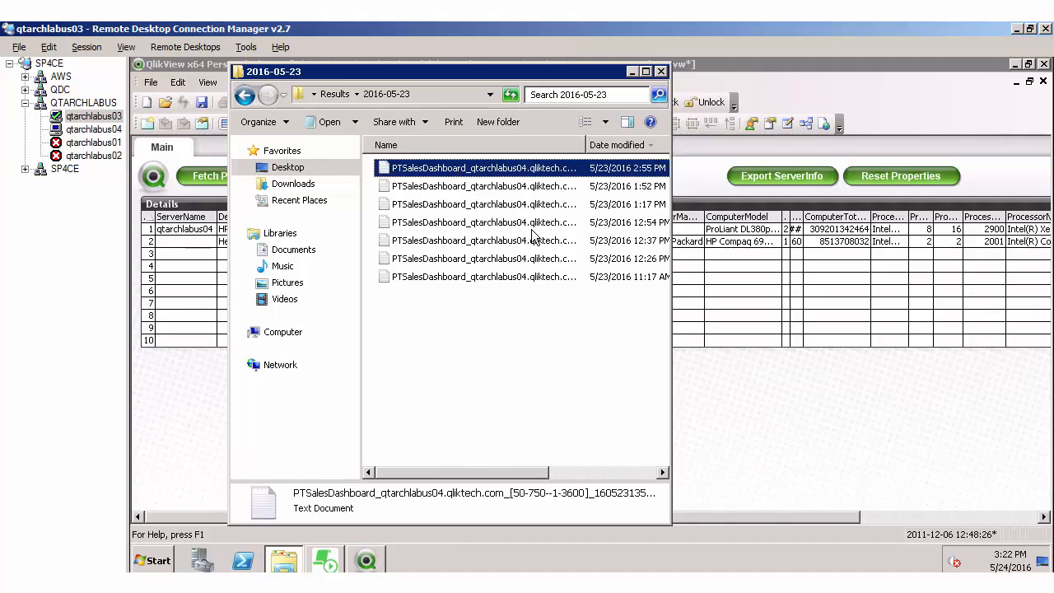
pyautogui.press('BackSpace')
pyautogui.press('BackSpace')
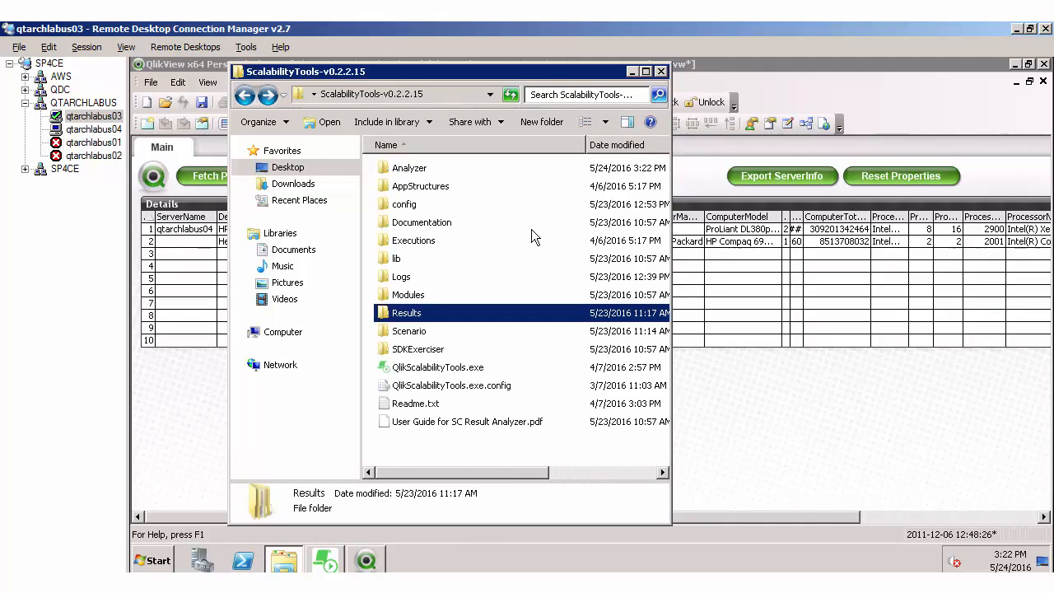
pyautogui.doubleClick(425, 169)
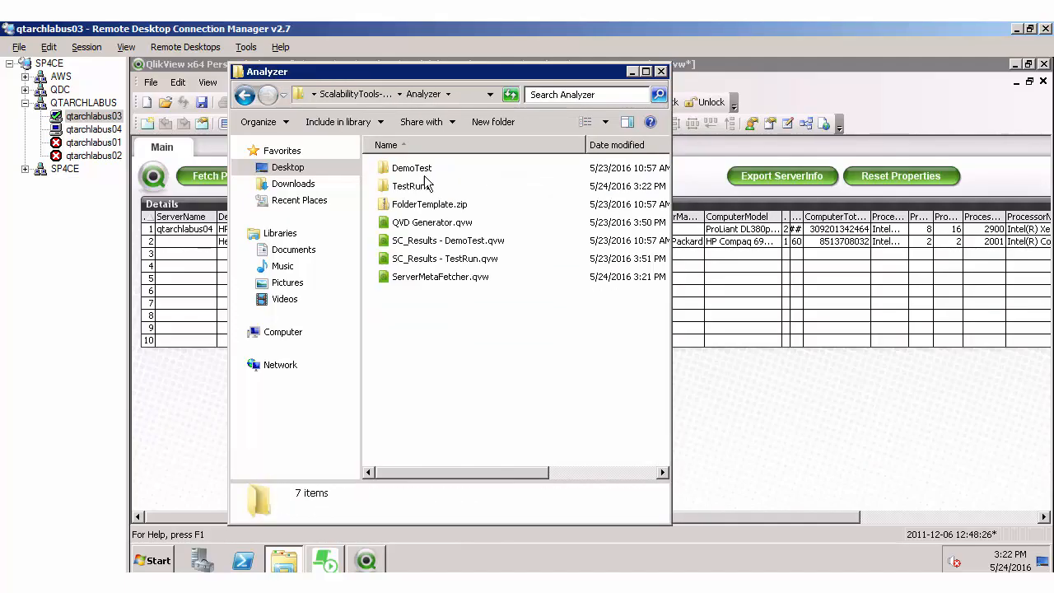
pyautogui.doubleClick(425, 187)
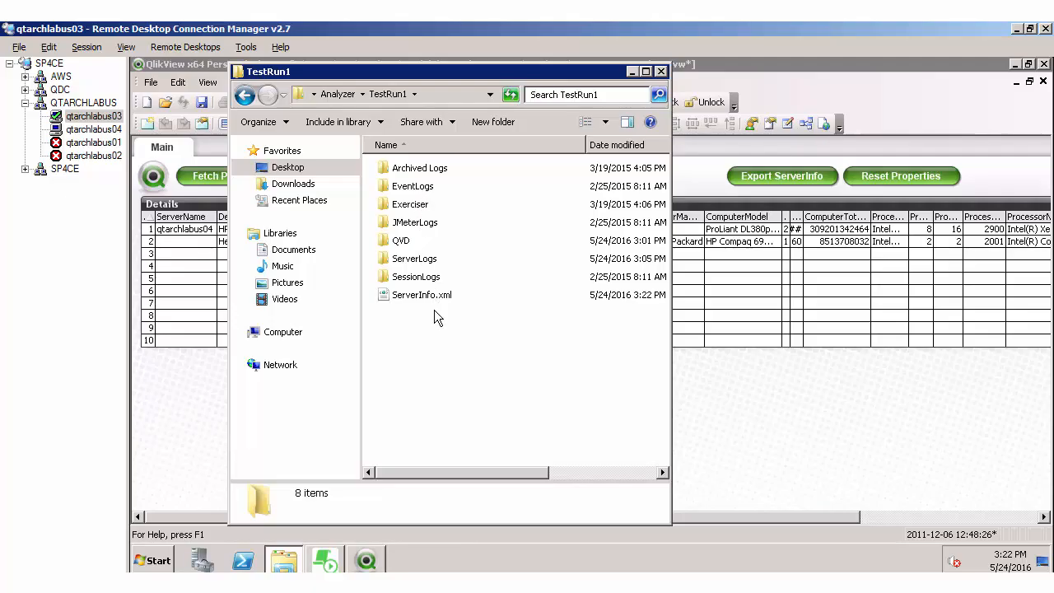
pyautogui.doubleClick(420, 205)
pyautogui.hotkey('ctrl', 'v')
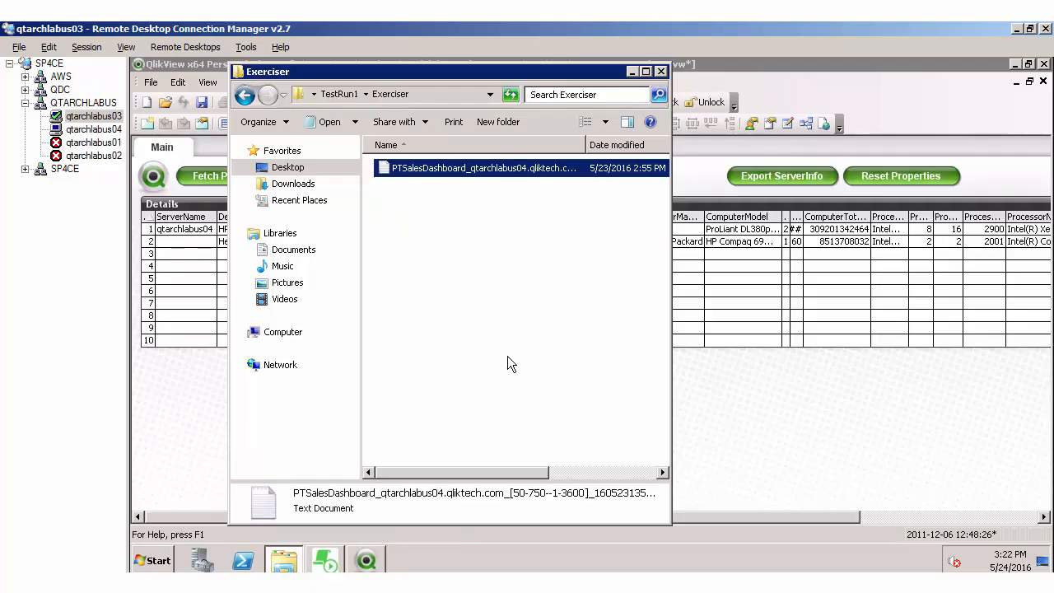
pyautogui.click(507, 356)
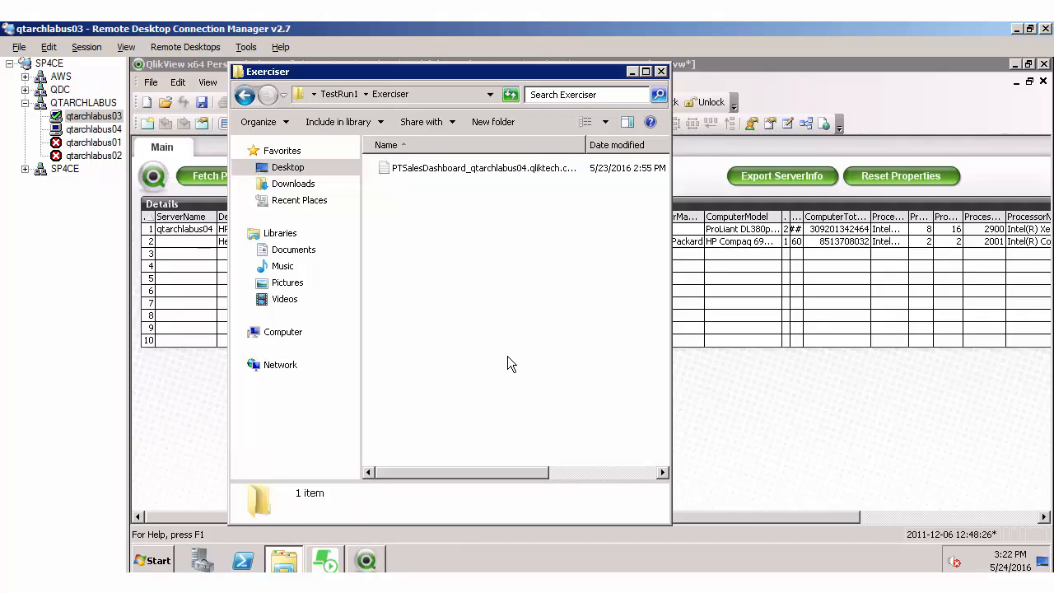
# Step: Return to the Analyzer folder and open QVD Generator.qvw in QlikView
pyautogui.press('BackSpace')
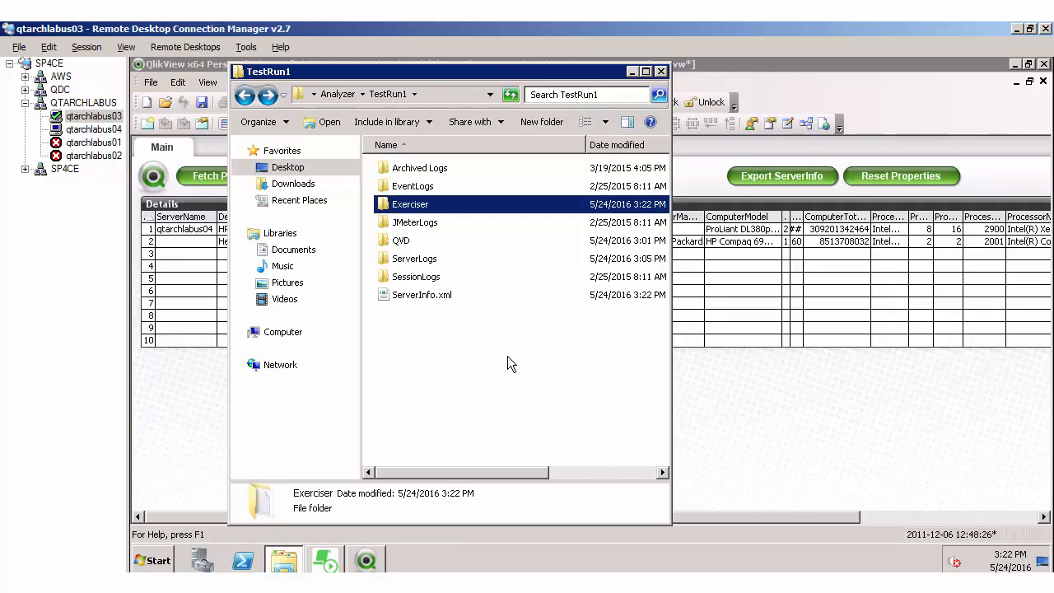
pyautogui.click(454, 299)
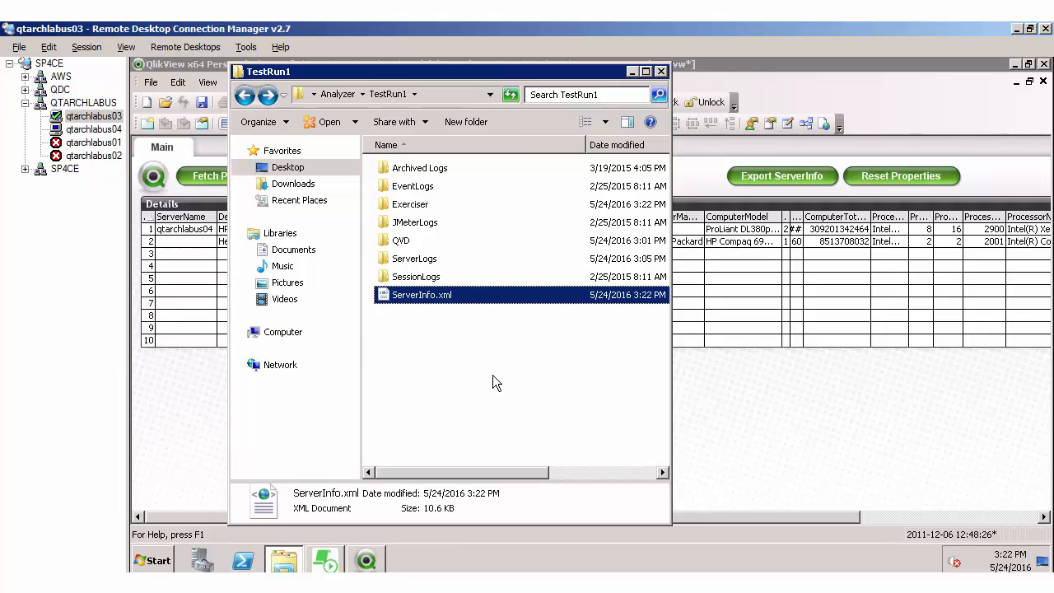
pyautogui.press('BackSpace')
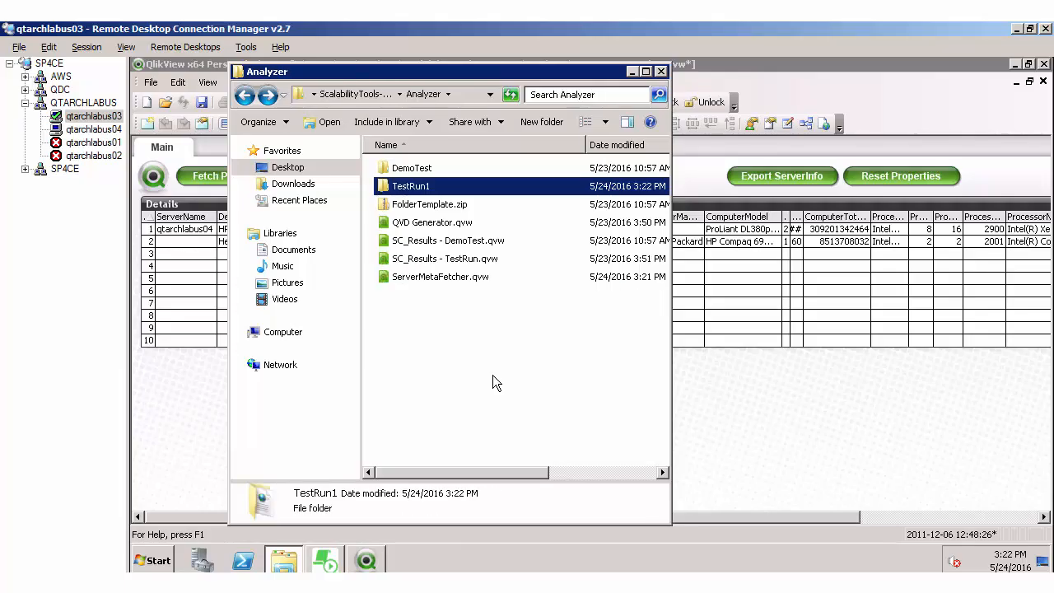
pyautogui.click(509, 309)
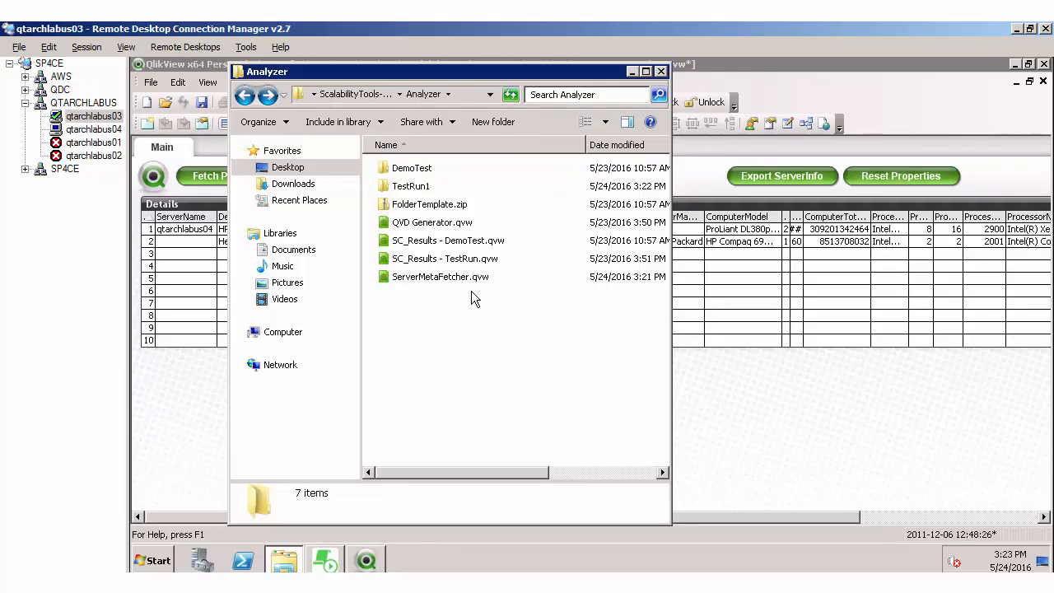
pyautogui.doubleClick(442, 224)
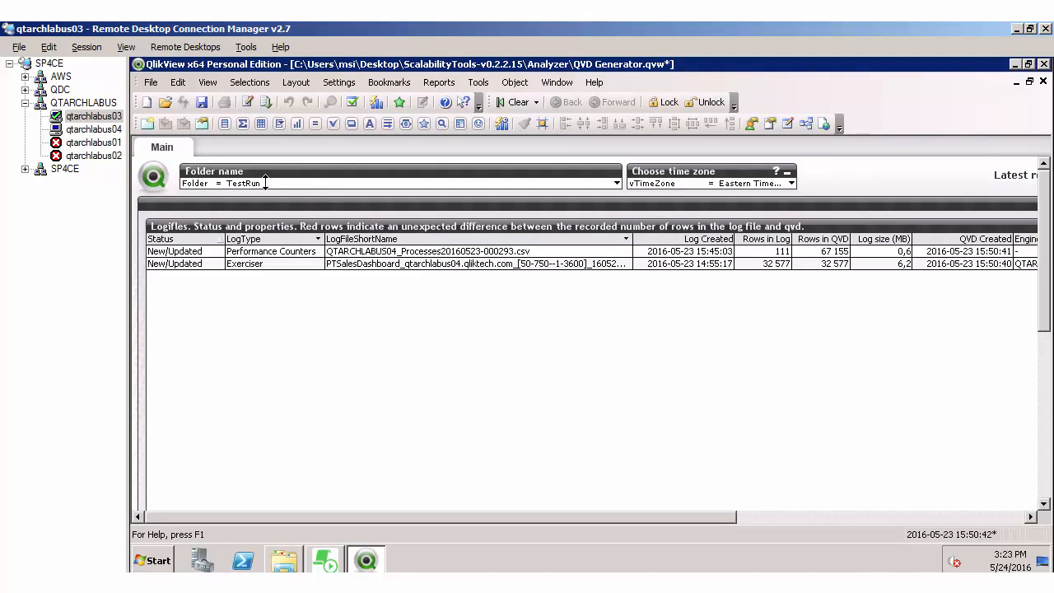
# Step: Set the QVD Generator's folder name to TestRun1
pyautogui.click(262, 183)
pyautogui.click(264, 183)
pyautogui.write('1')
pyautogui.press('Return')
# Step: Check the time zone choices without changing the selection, and reload the document to generate the QVDs
pyautogui.click(791, 184)
pyautogui.click(791, 184)
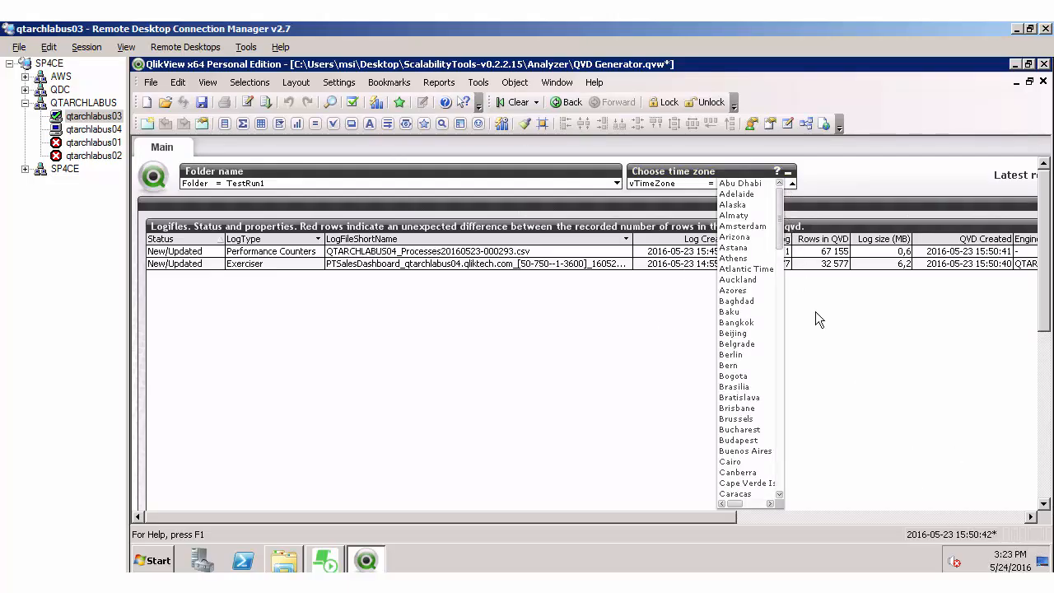
pyautogui.click(807, 182)
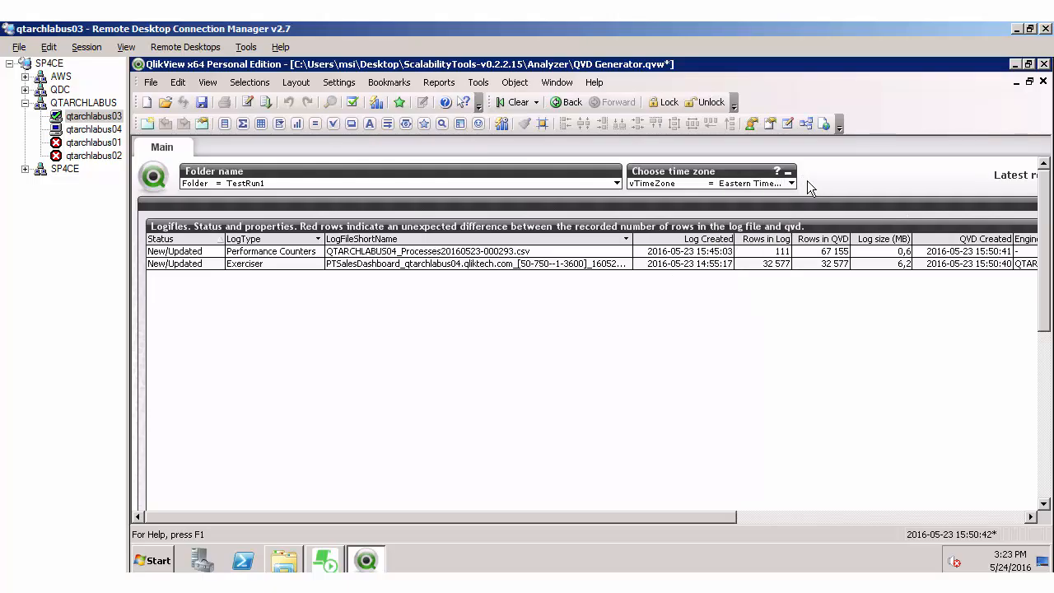
pyautogui.click(305, 230)
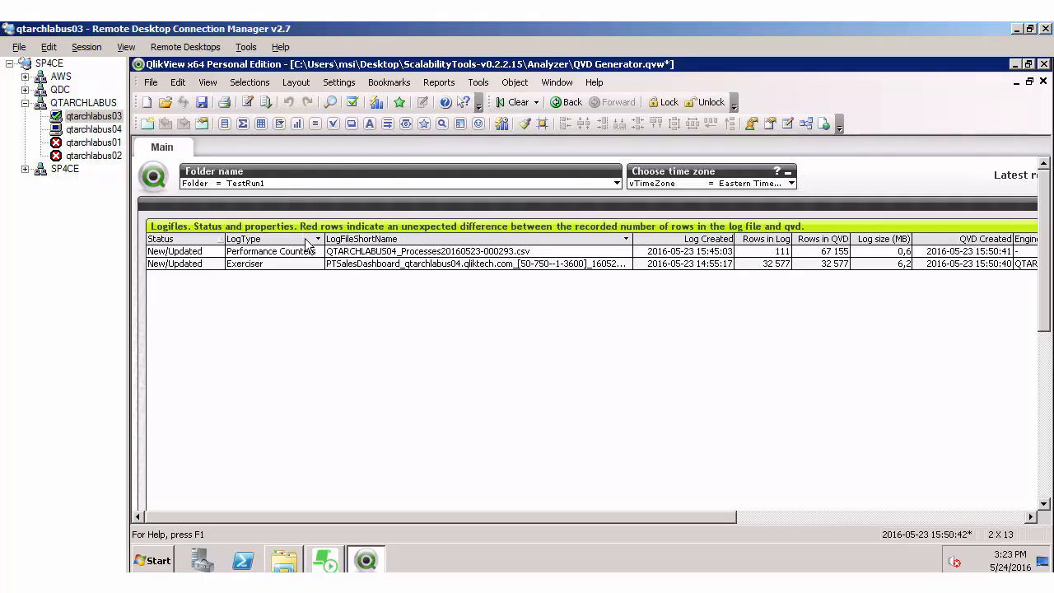
pyautogui.hotkey('ctrl', 'r')
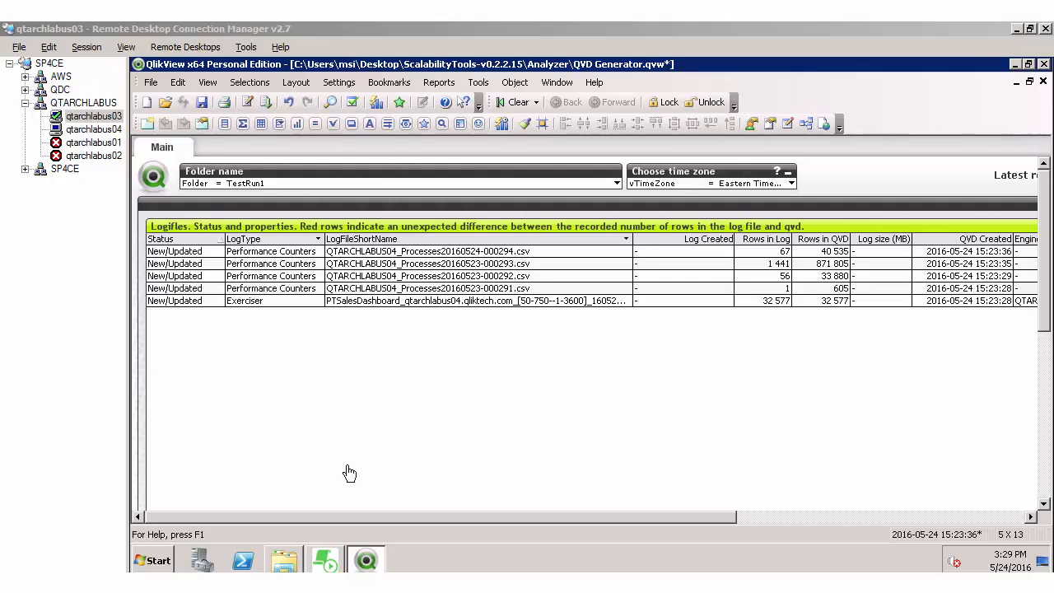
# Step: Switch to Windows Explorer and duplicate SC_Results - DemoTest.qvw within the Analyzer folder
pyautogui.click(280, 561)
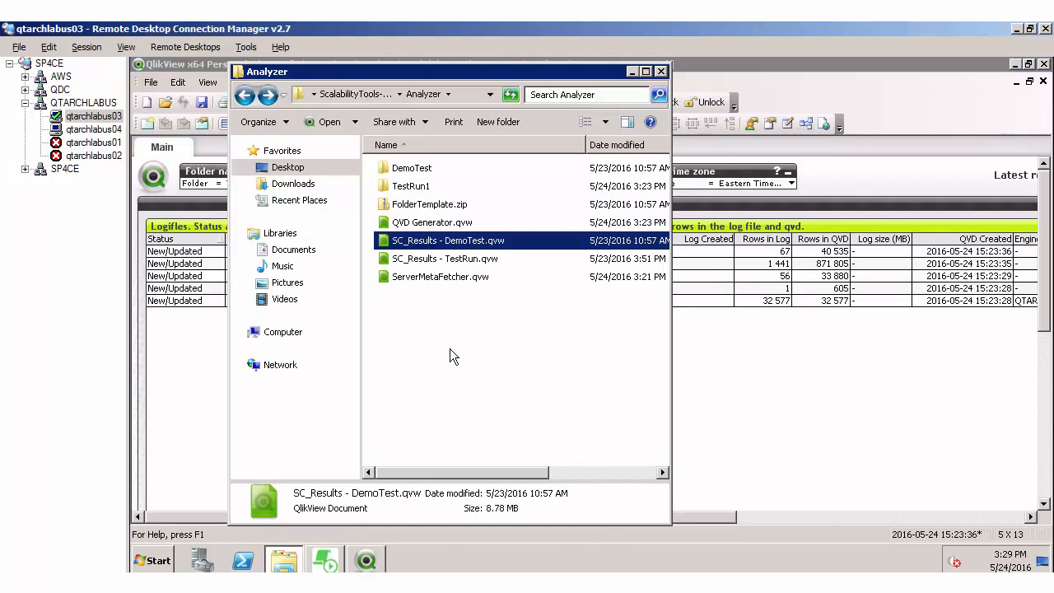
pyautogui.click(443, 351)
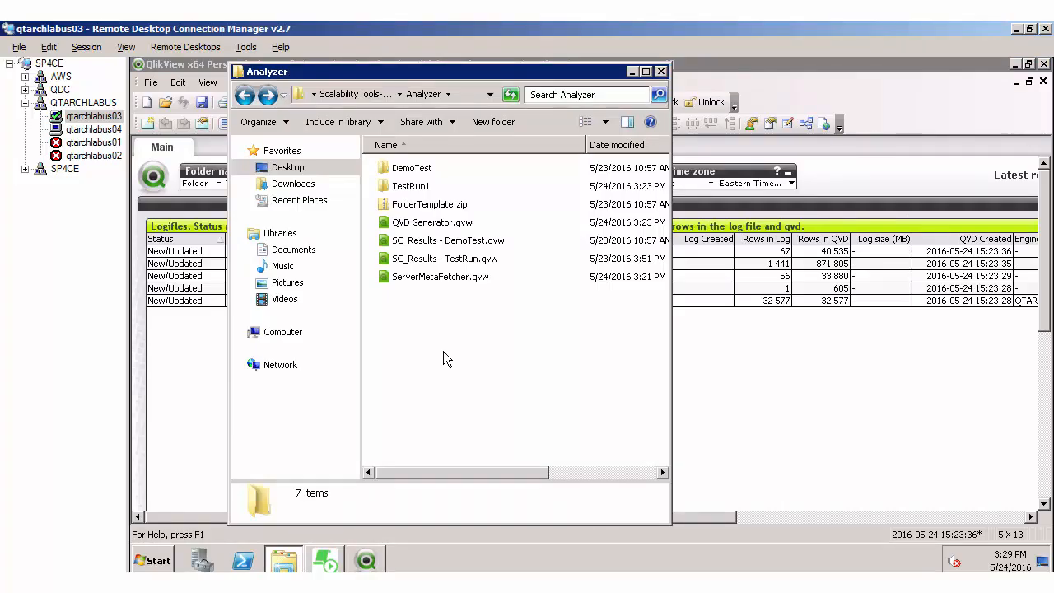
pyautogui.press('Down')
pyautogui.press('Up')
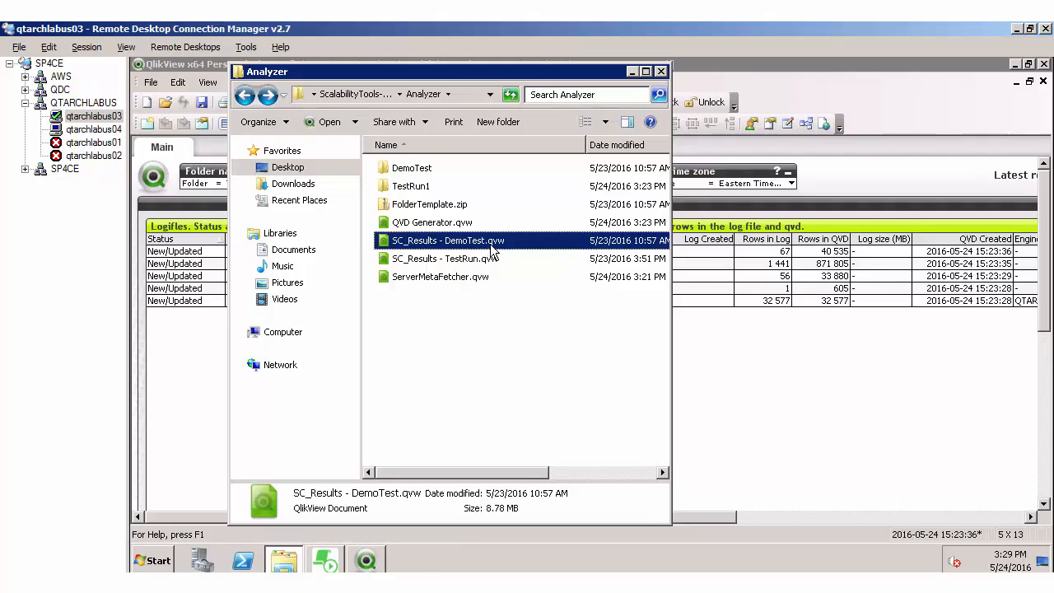
pyautogui.hotkey('ctrl', 'c')
pyautogui.hotkey('ctrl', 'v')
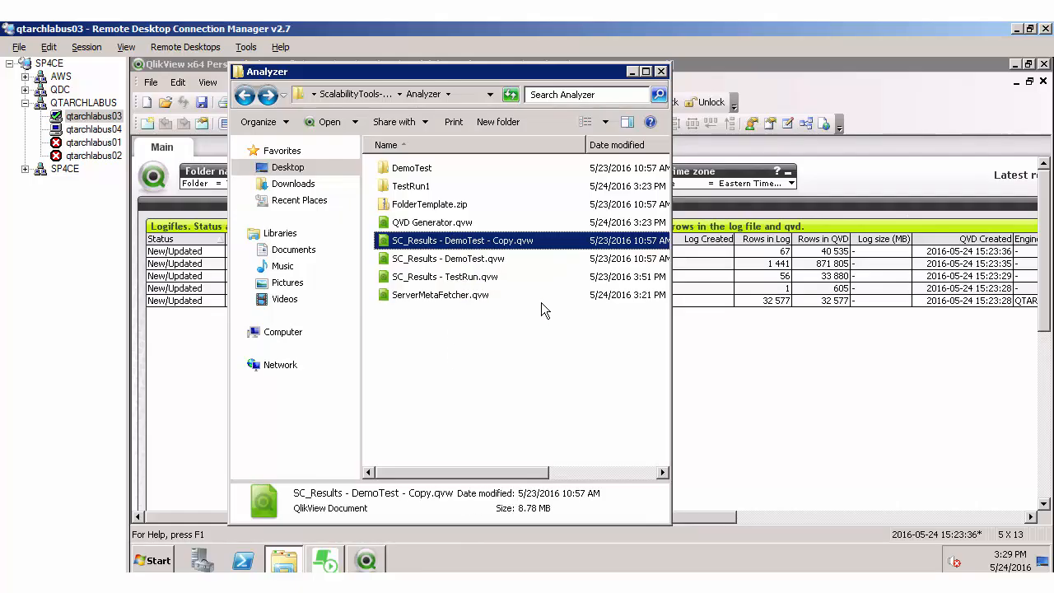
# Step: Rename the copied file as SC_Results - TestRun1.qvw and open it in QlikView
pyautogui.press('F2')
pyautogui.press('Right')
pyautogui.press('BackSpace')
pyautogui.press('BackSpace')
pyautogui.press('BackSpace')
pyautogui.press('BackSpace')
pyautogui.press('BackSpace')
pyautogui.press('BackSpace')
pyautogui.press('BackSpace')
pyautogui.press('BackSpace')
pyautogui.press('BackSpace')
pyautogui.press('BackSpace')
pyautogui.press('BackSpace')
pyautogui.press('BackSpace')
pyautogui.press('BackSpace')
pyautogui.press('BackSpace')
pyautogui.press('BackSpace')
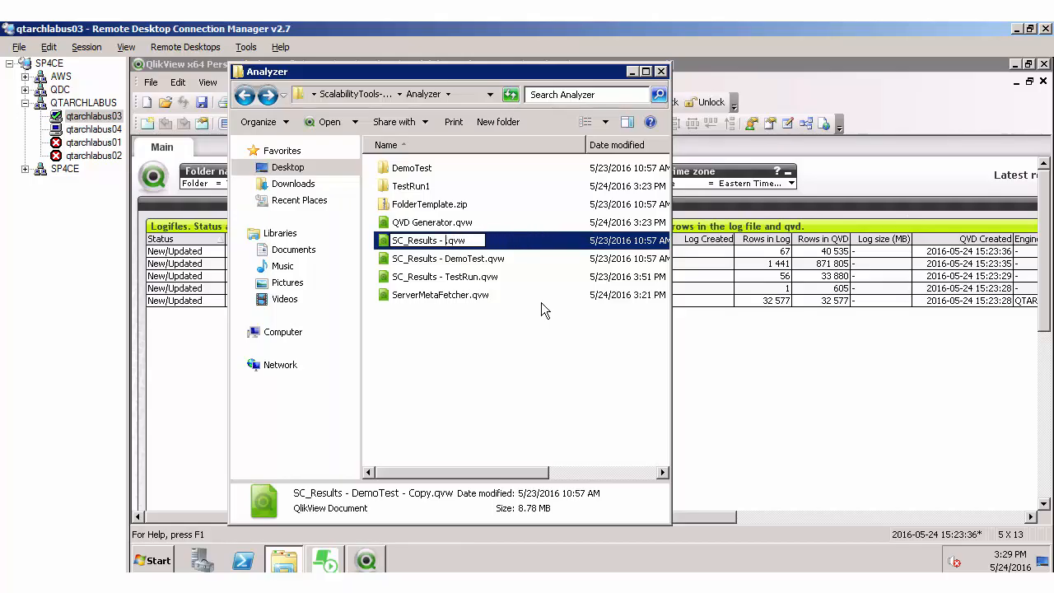
pyautogui.write('est')
pyautogui.press('BackSpace')
pyautogui.press('BackSpace')
pyautogui.press('BackSpace')
pyautogui.write('TestRun2')
pyautogui.press('Return')
pyautogui.press('Return')
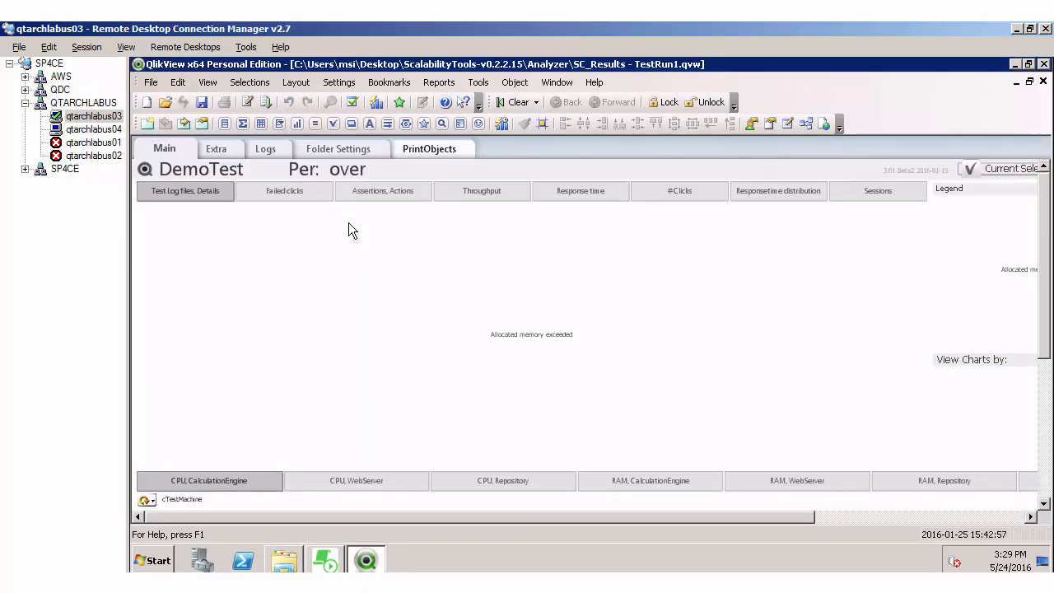
# Step: Set the results analyzer's folder name to TestRun1 in the folder settings and reload the data
pyautogui.click(334, 147)
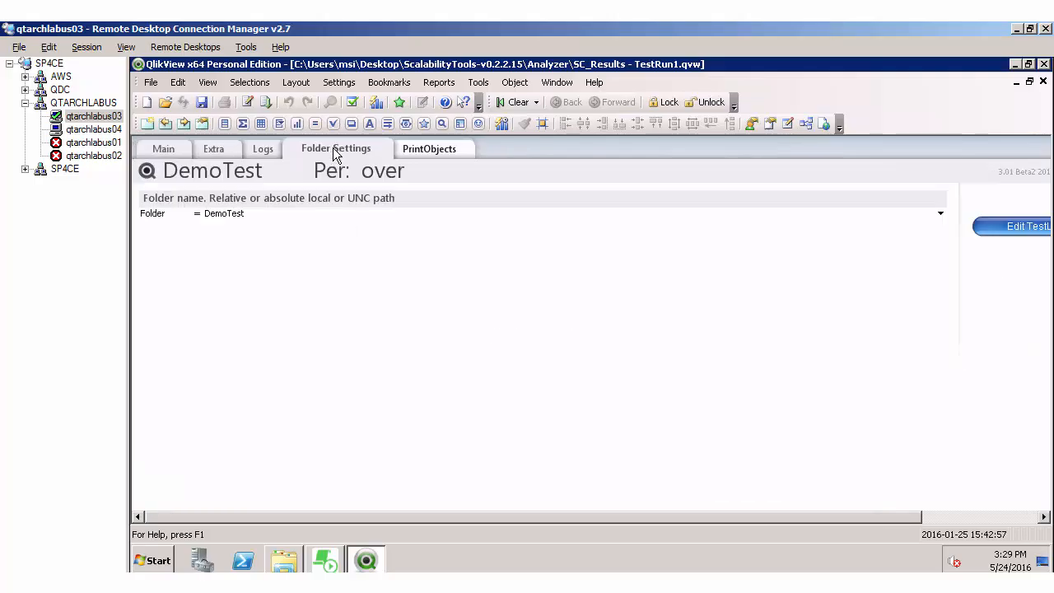
pyautogui.click(255, 214)
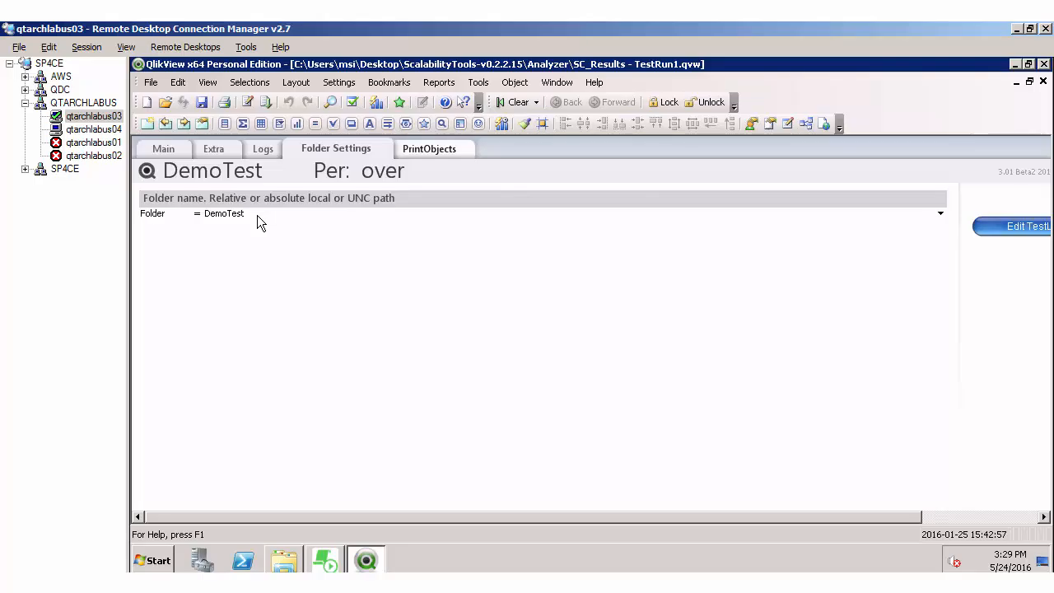
pyautogui.click(257, 215)
pyautogui.write('TestRun1')
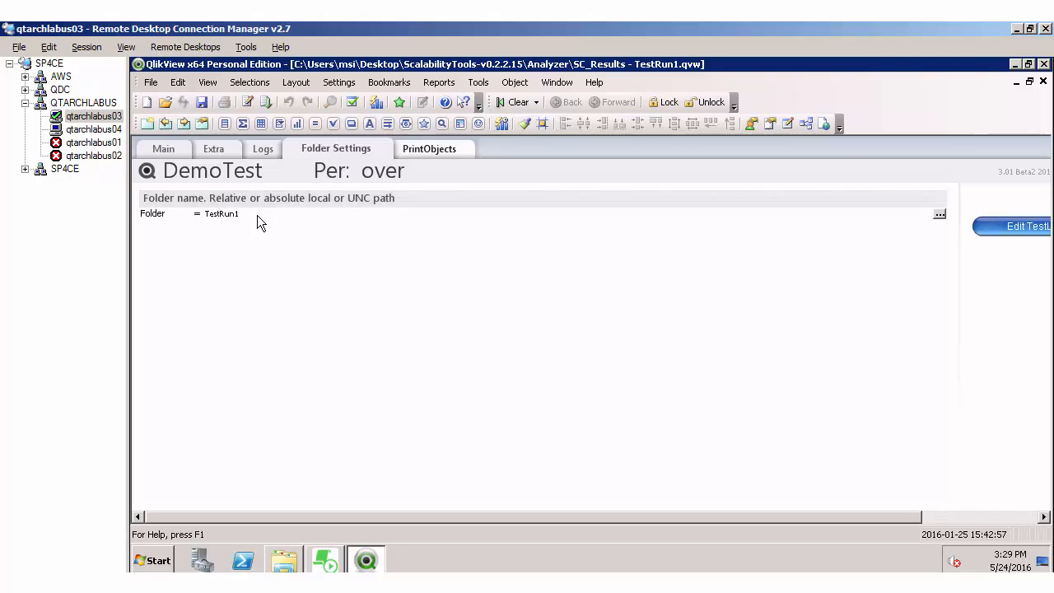
pyautogui.press('Return')
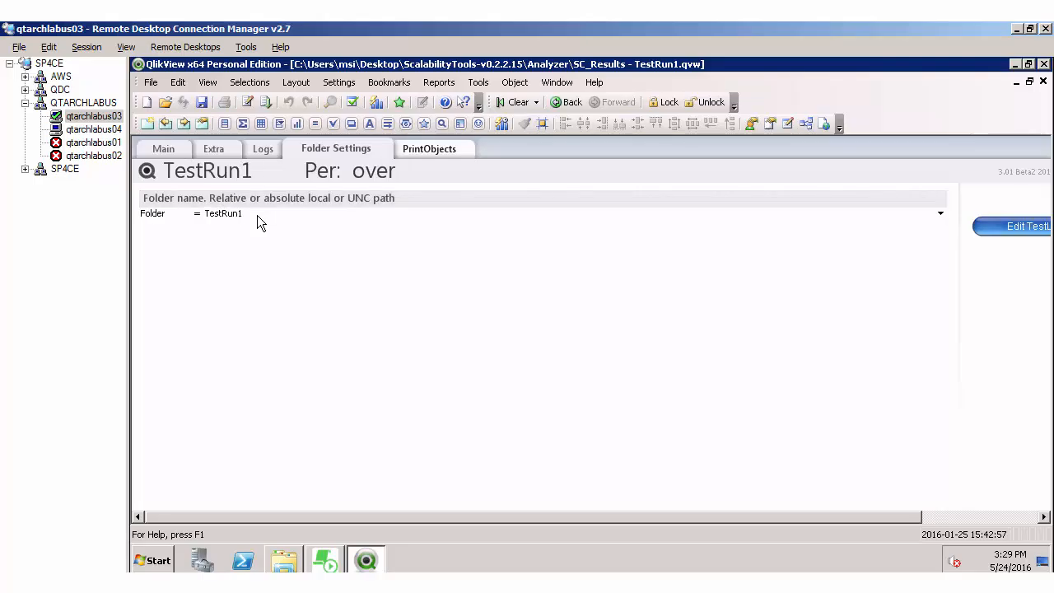
pyautogui.click(265, 103)
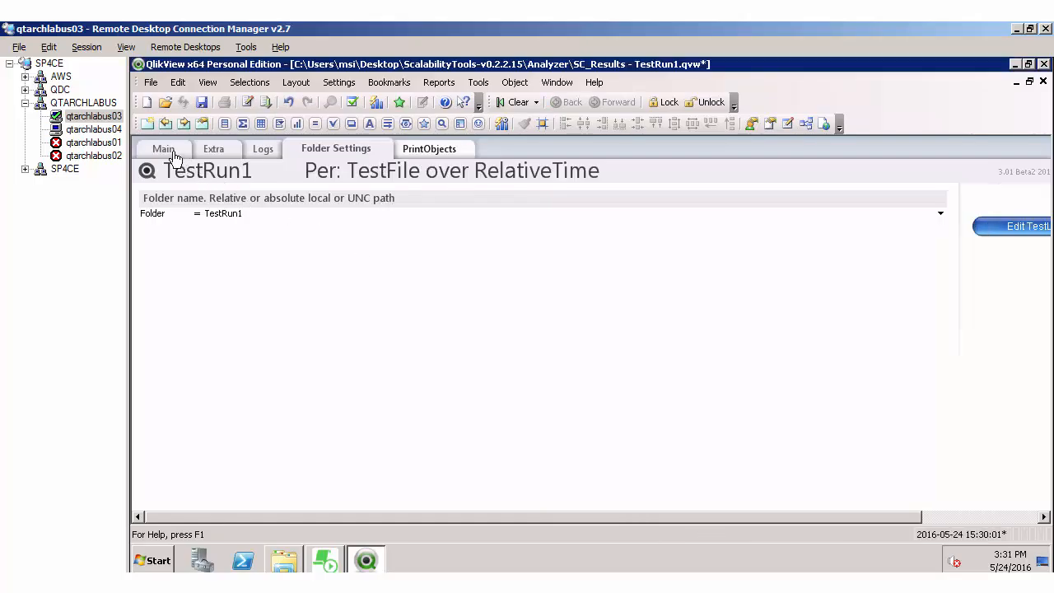
# Step: Examine the test log details and the CalculationEngine CPU and RAM charts on the Main sheet
pyautogui.click(170, 148)
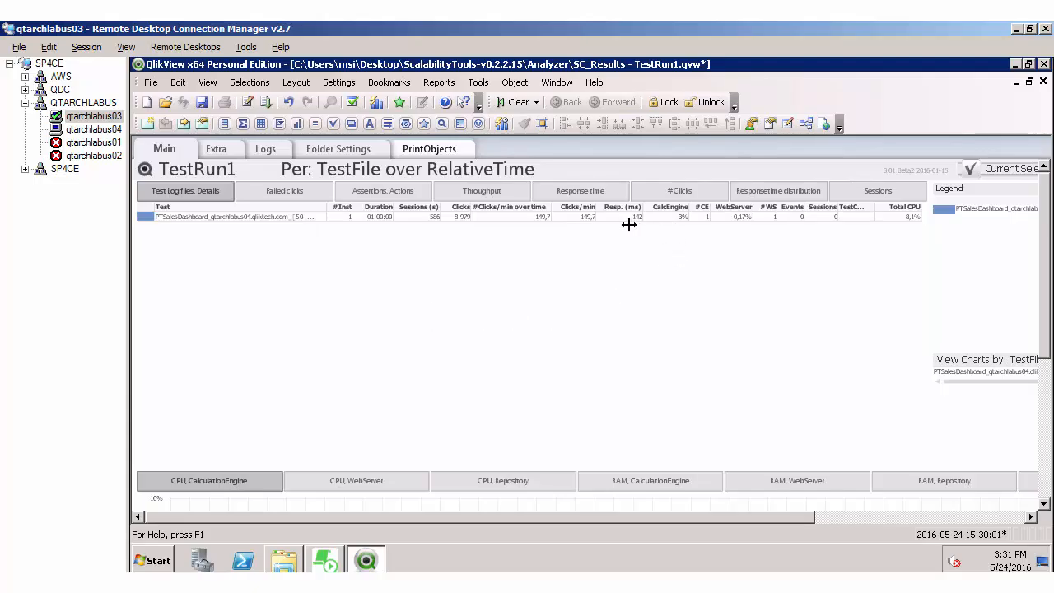
pyautogui.scroll(-5, 1044, 363)
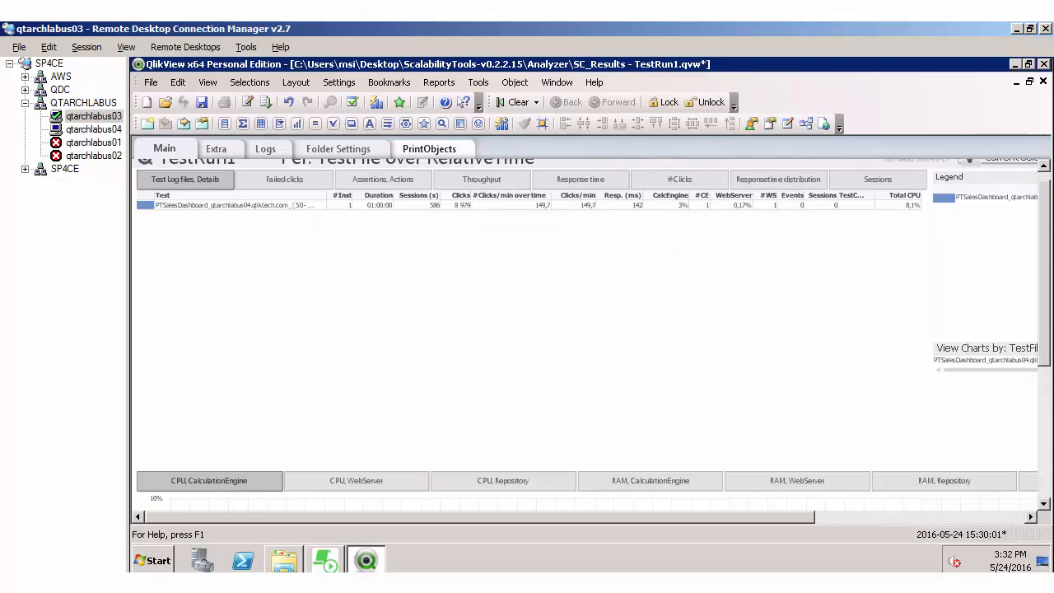
pyautogui.scroll(-1, 587, 337)
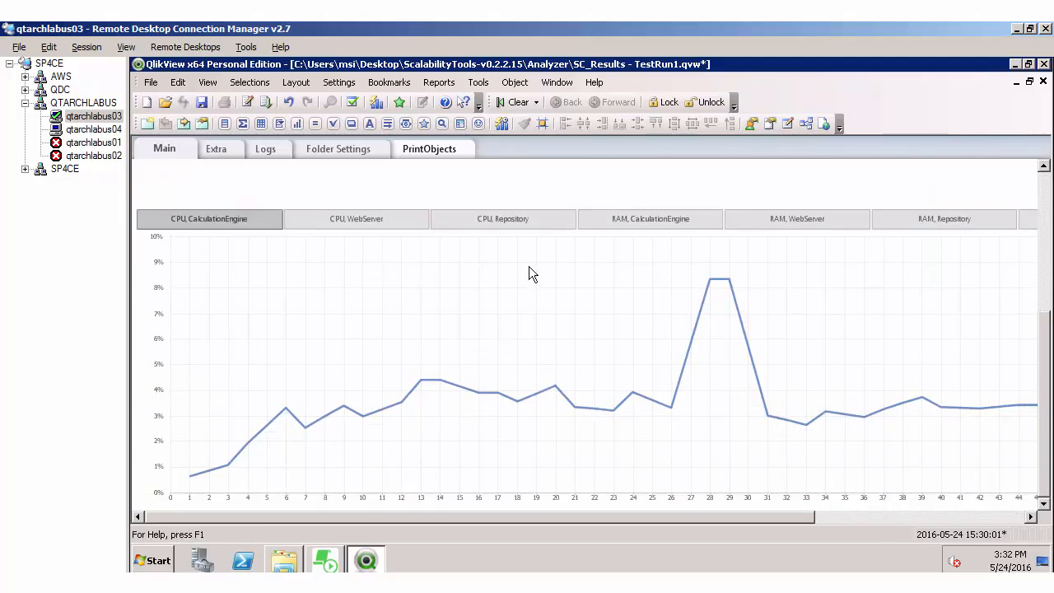
pyautogui.click(669, 221)
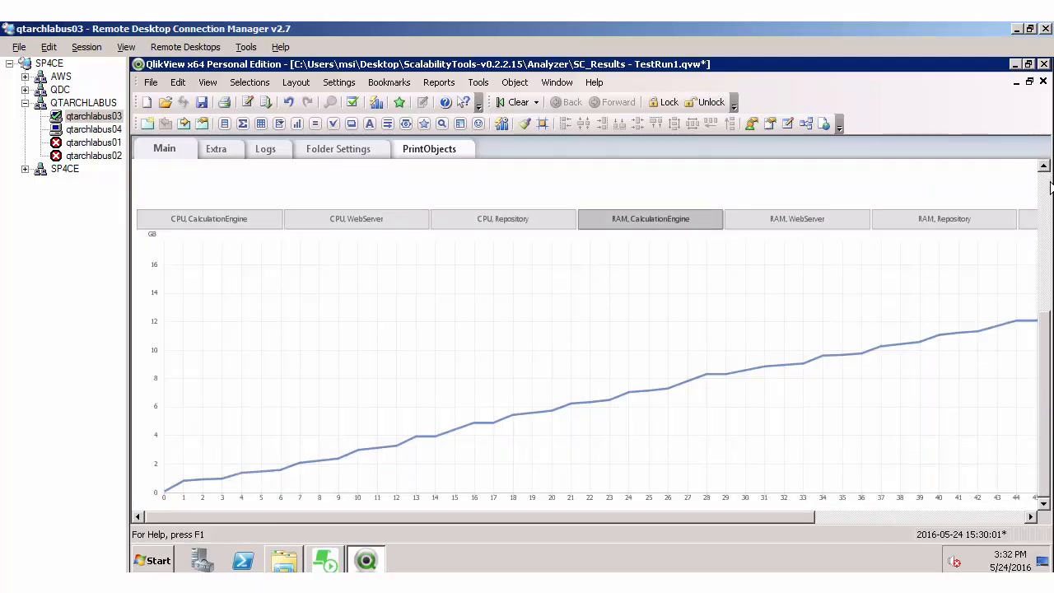
pyautogui.scroll(6, 771, 220)
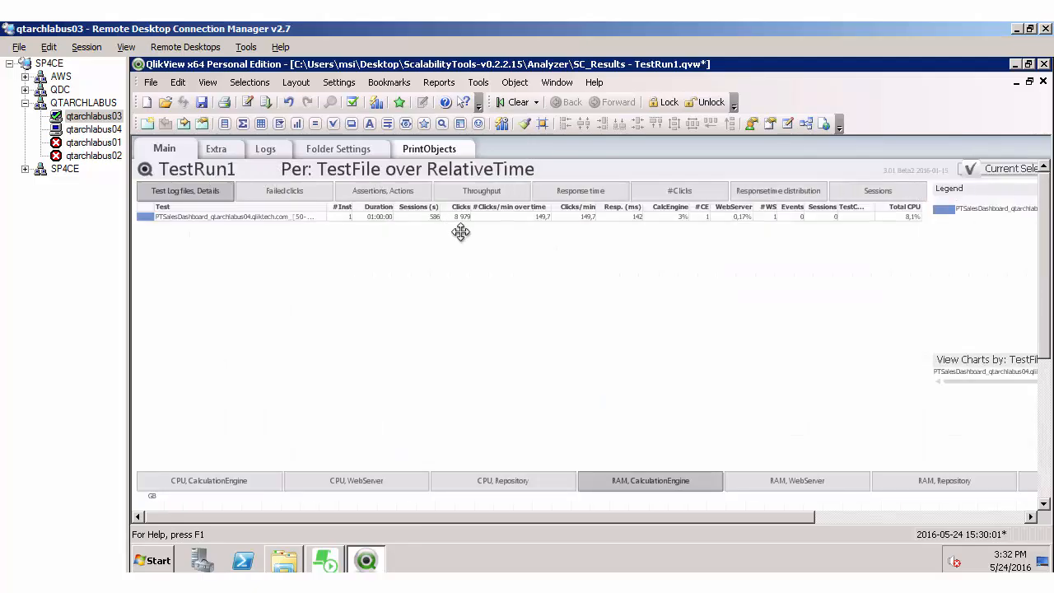
# Step: Examine the action assertions and the average response time, including the response time distribution per action
pyautogui.click(394, 193)
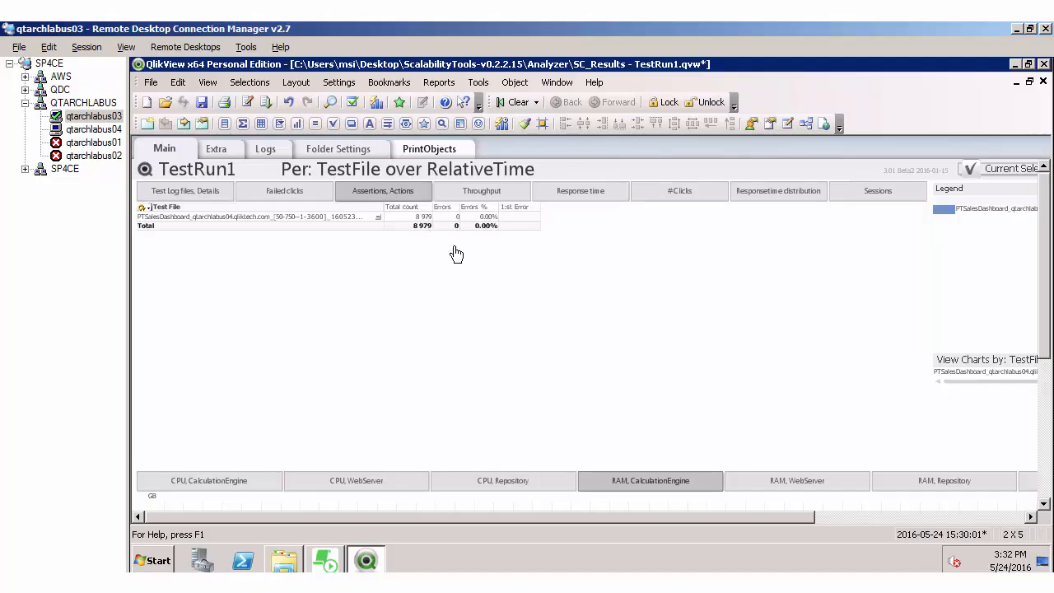
pyautogui.click(582, 192)
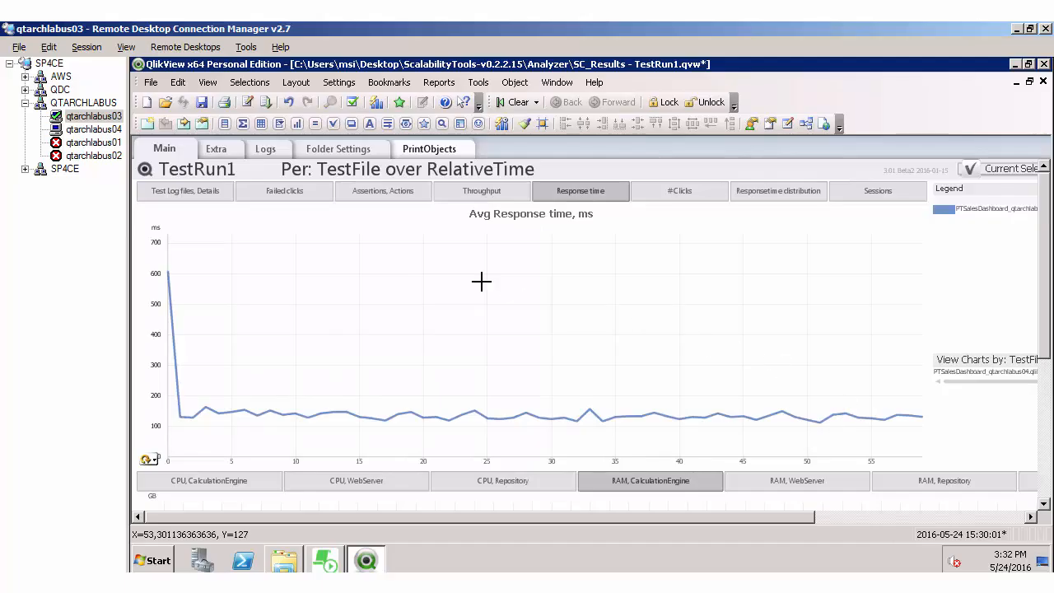
pyautogui.click(218, 150)
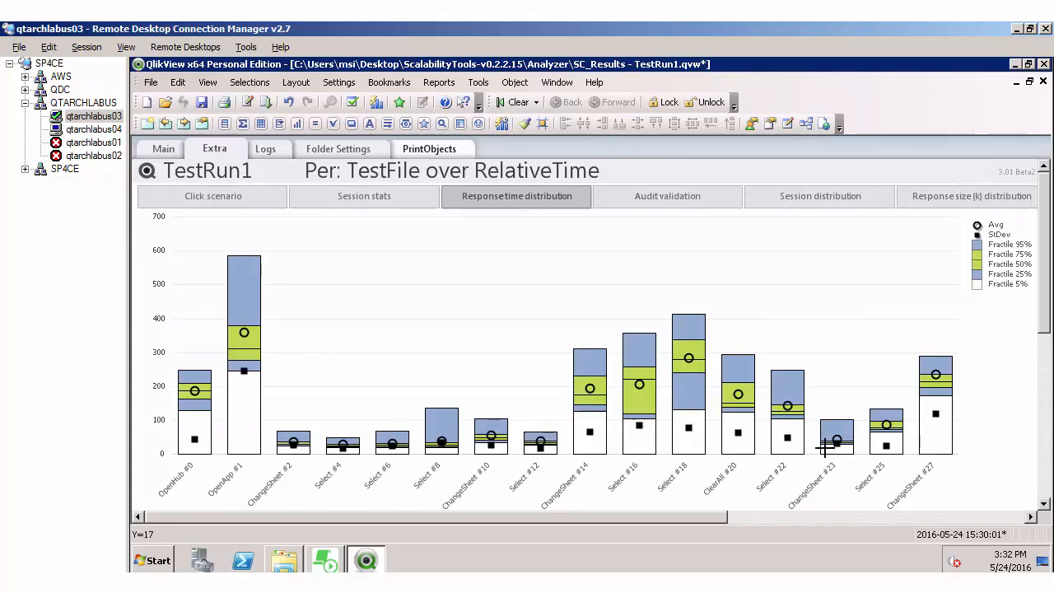
pyautogui.moveTo(825, 447)
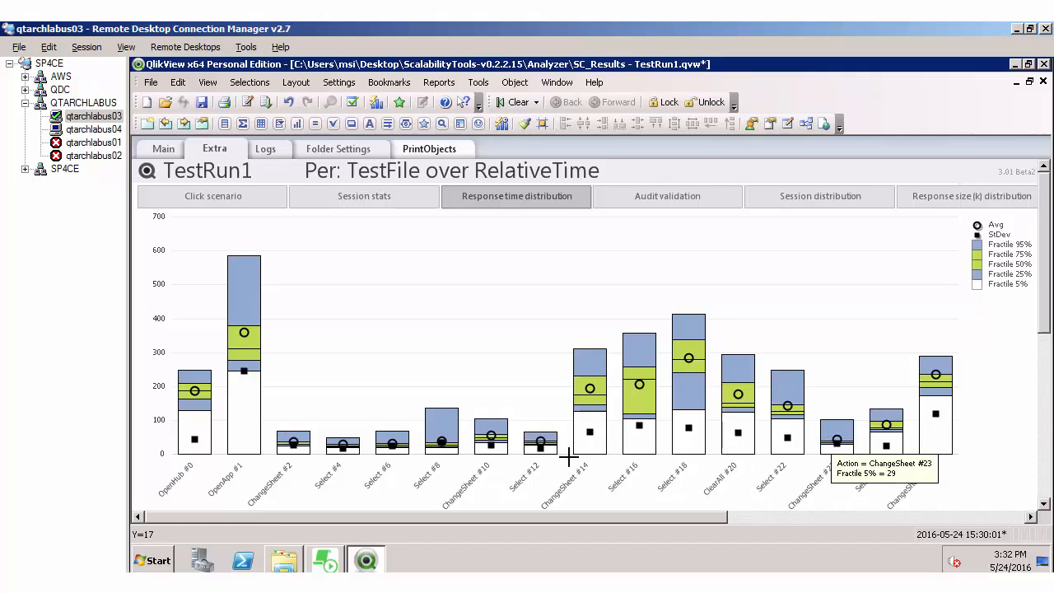